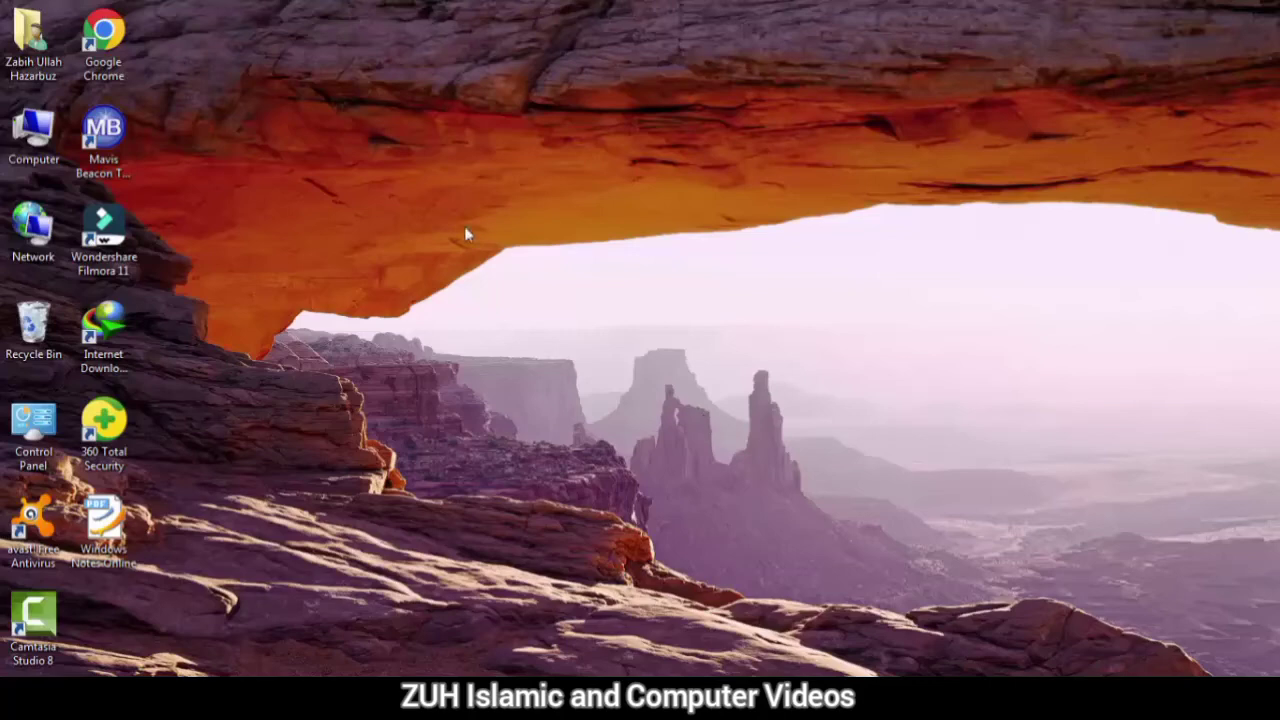
Expand the Accessories folder in the Start menu's All Programs list to reveal WordPad.
right_click(464, 234)
key(Escape)
key(super)
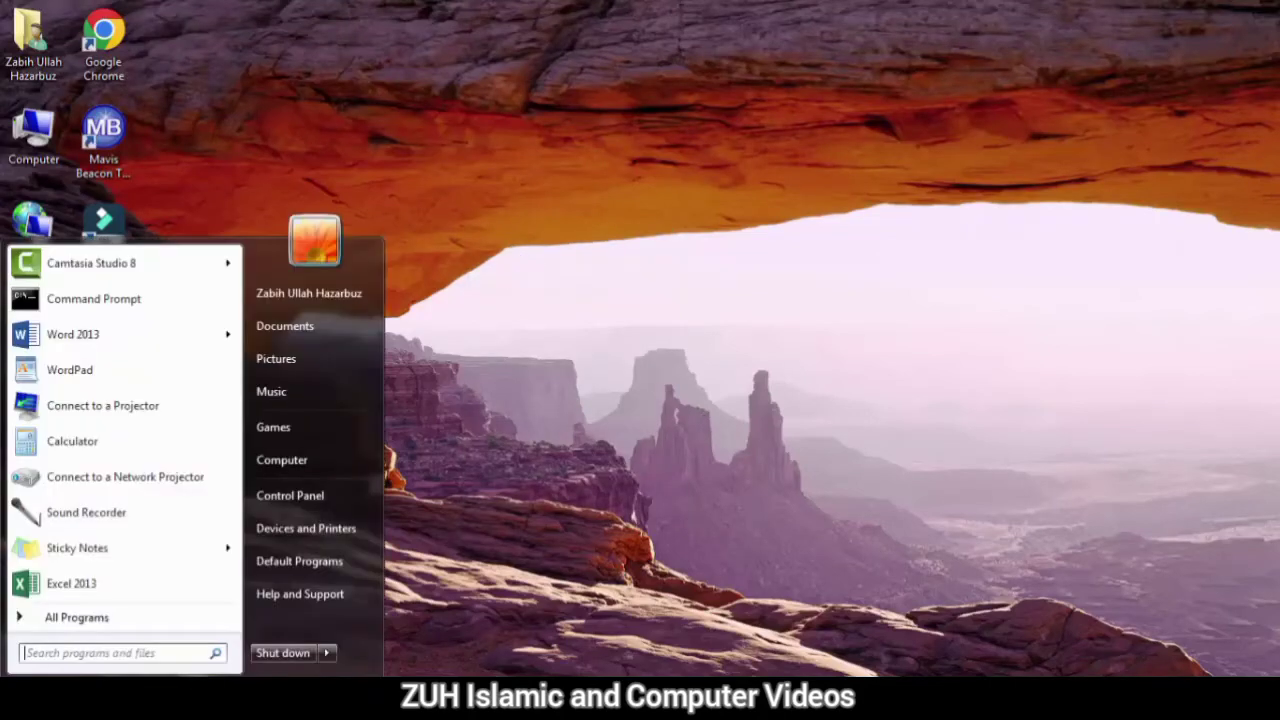
click(89, 617)
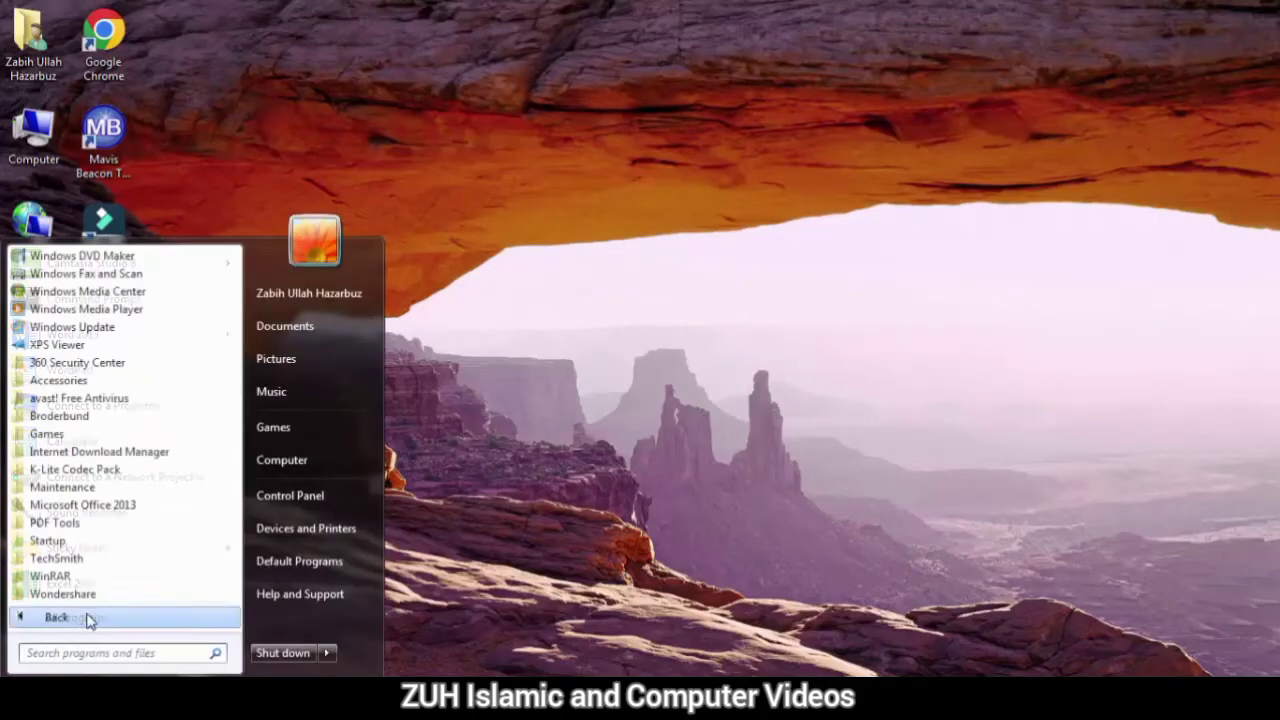
click(82, 381)
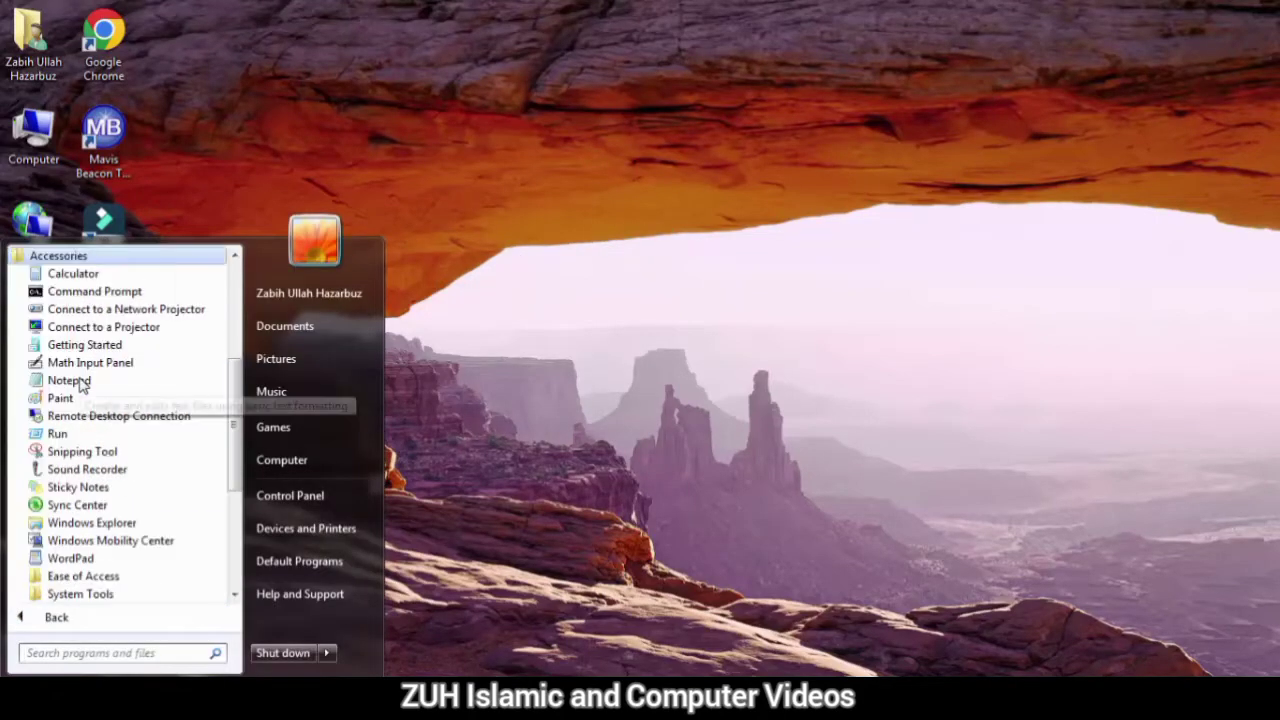
Launch WordPad, then move, maximize, restore and re-maximize its window to fill the screen.
click(106, 562)
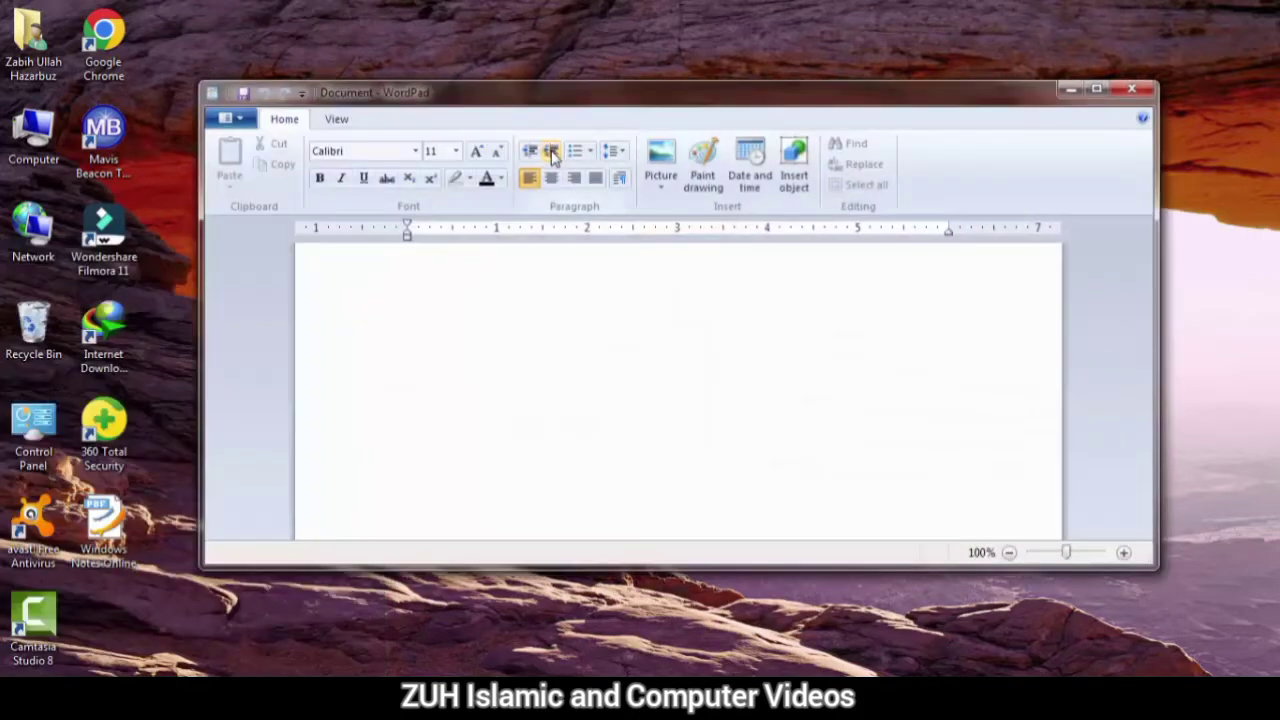
drag(611, 106, 593, 102)
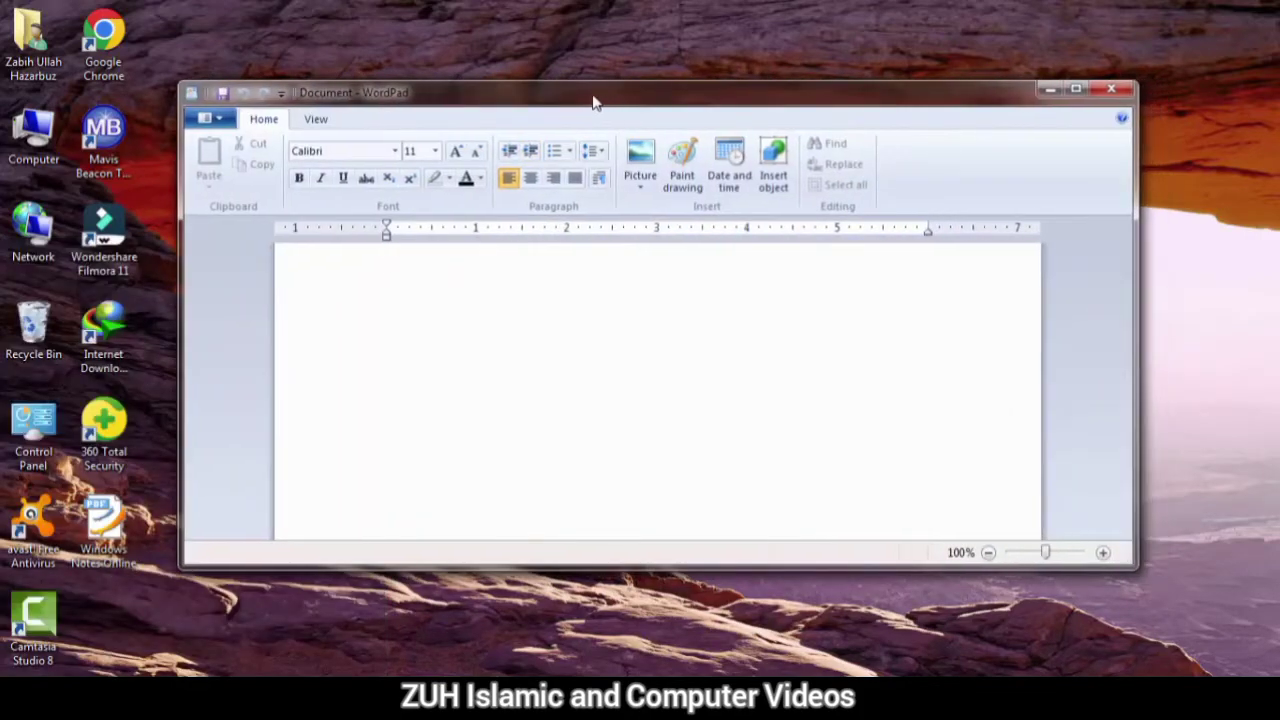
click(1075, 89)
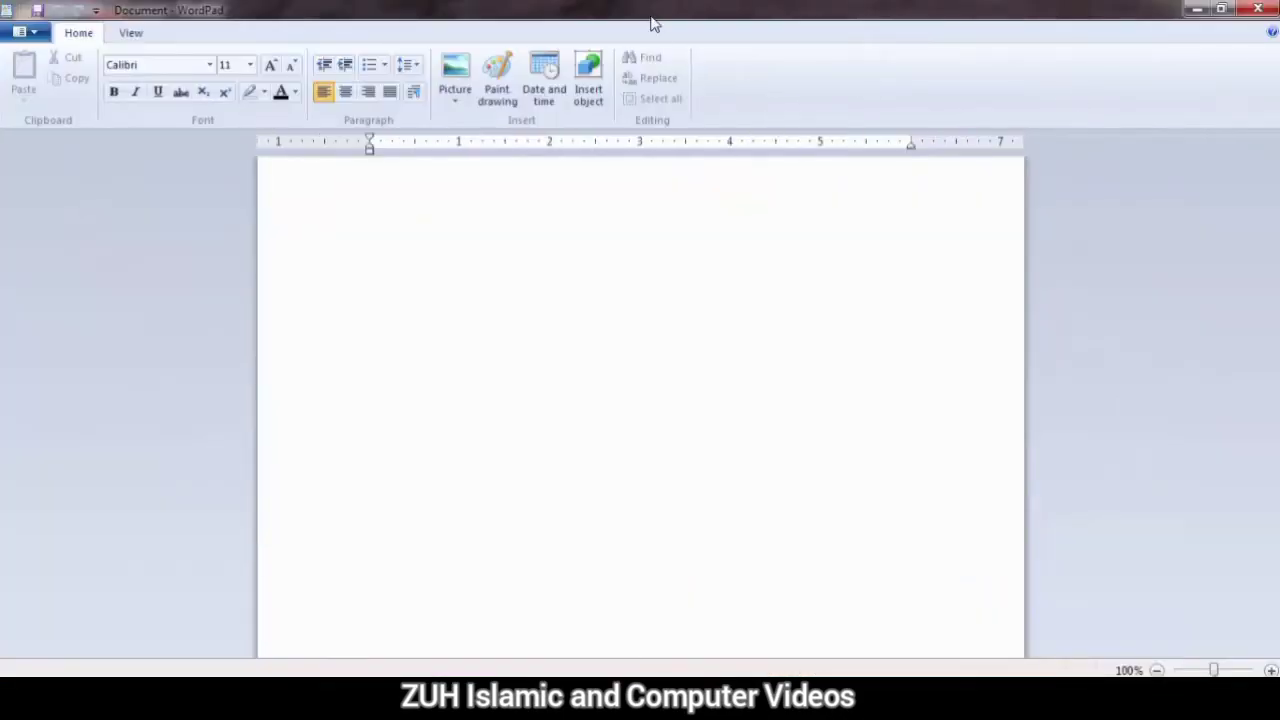
drag(651, 20, 678, 112)
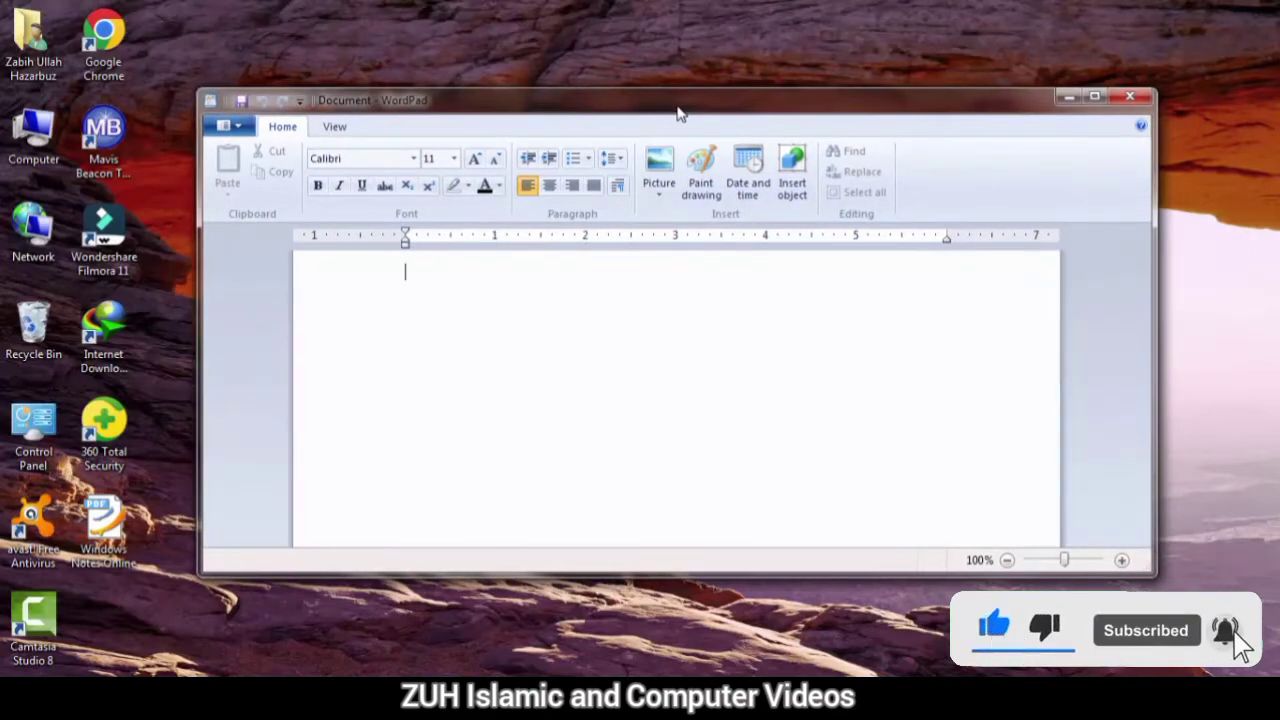
double_click(678, 112)
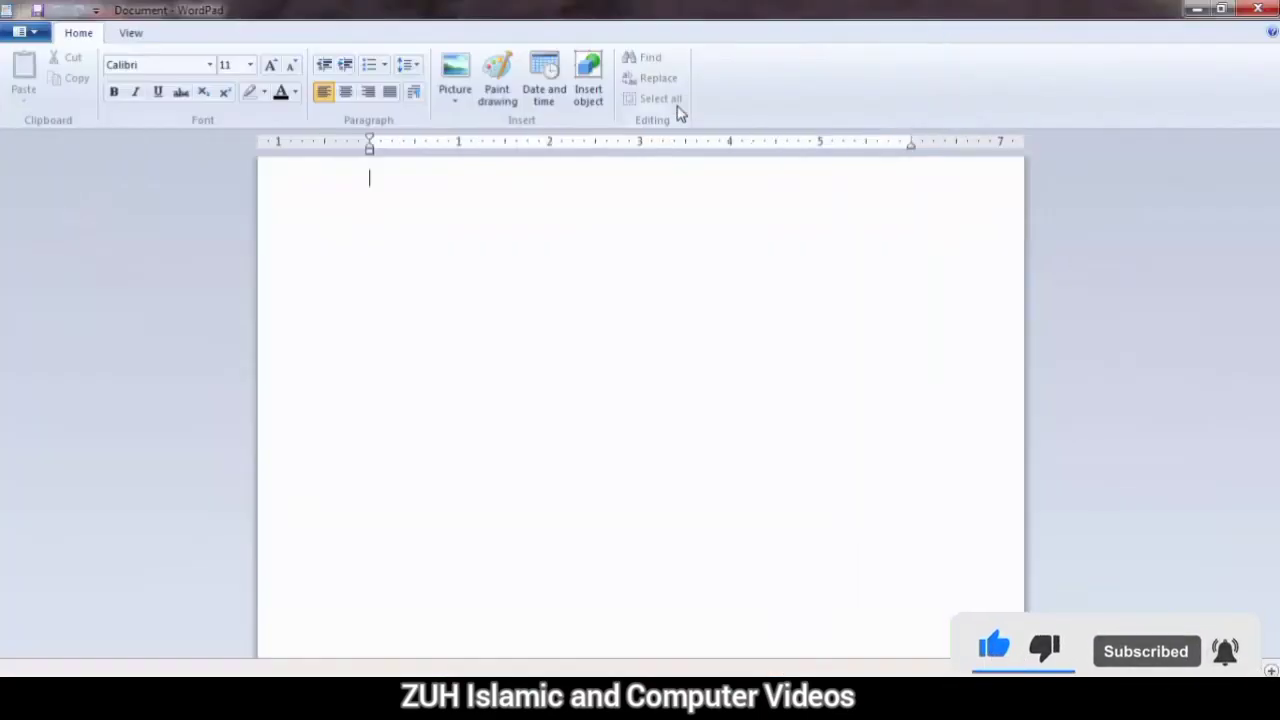
Type 'What is Computer?' and a filler line, then start a new document with Ctrl+N.
click(30, 33)
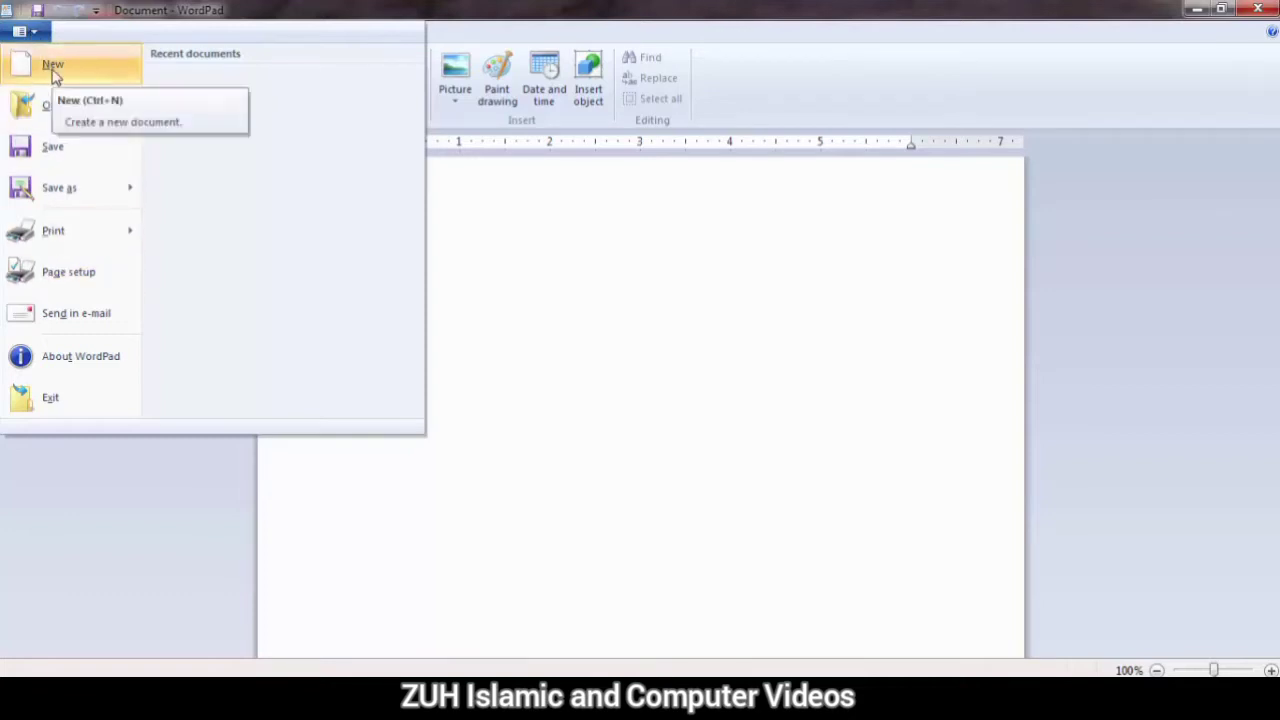
click(53, 66)
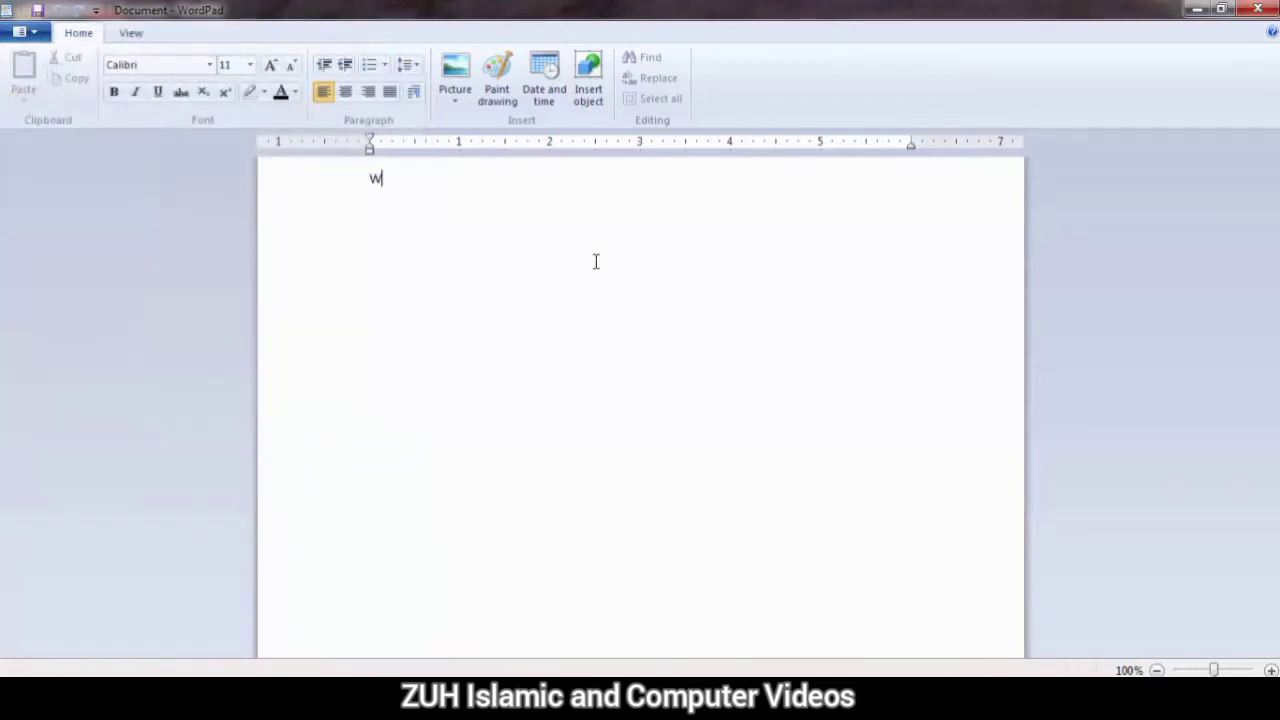
text(What is Computer?)
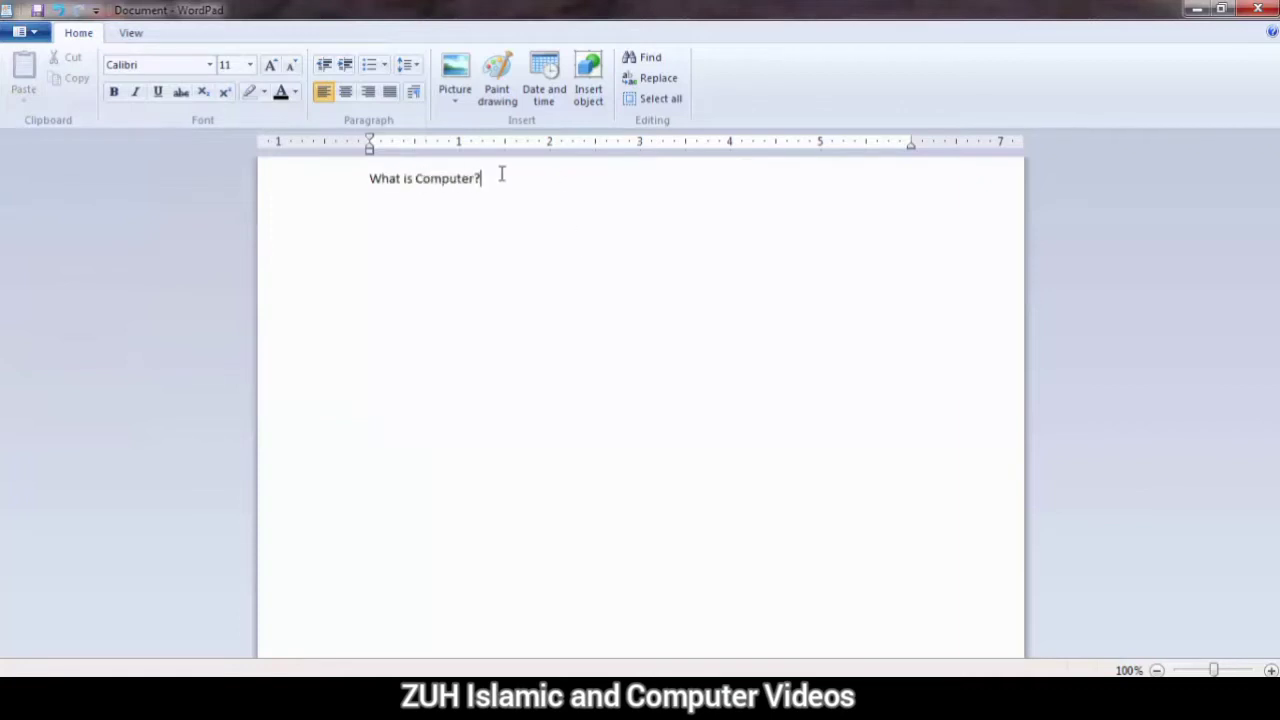
drag(503, 176, 340, 194)
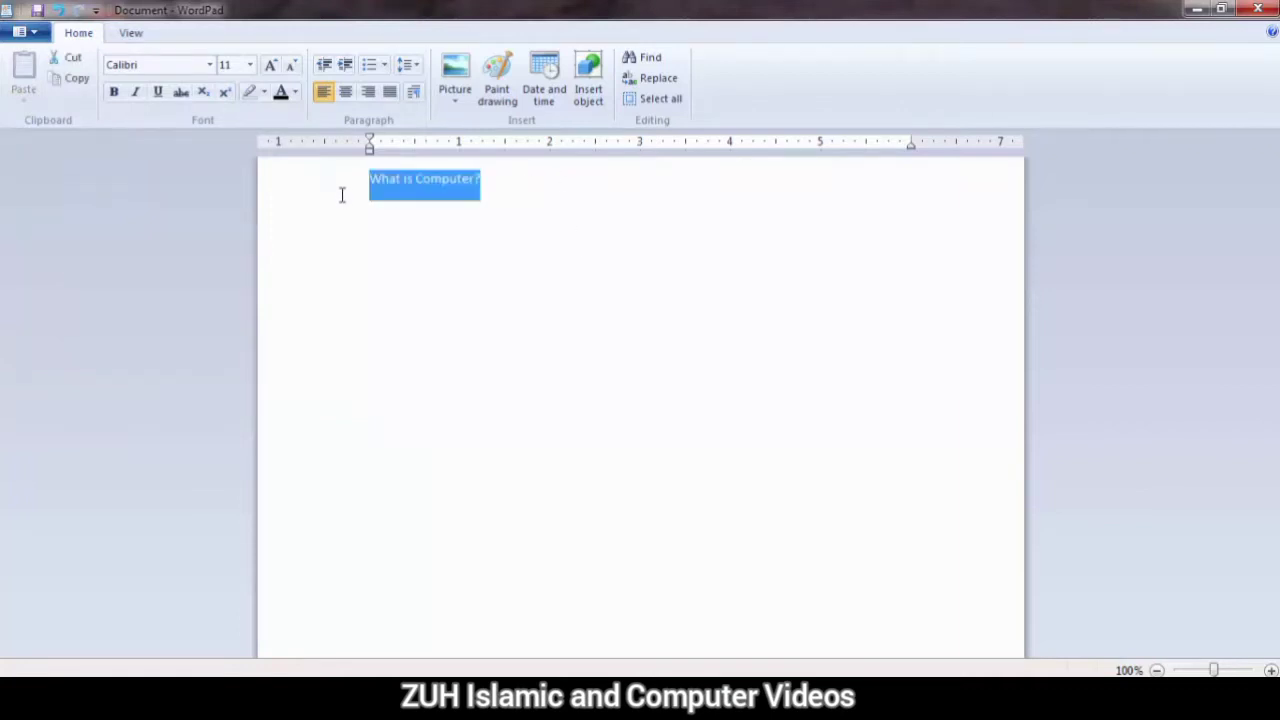
click(492, 193)
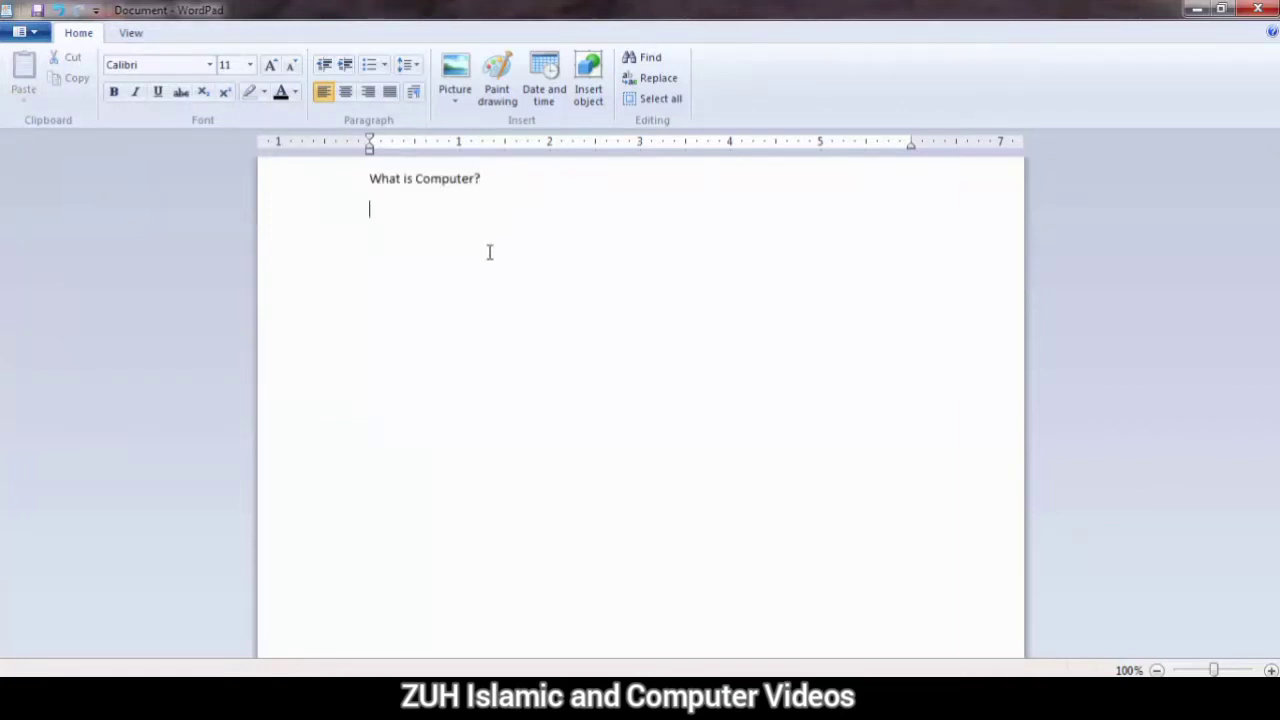
text(afa sdf af a sdf sd f sd fa sdf)
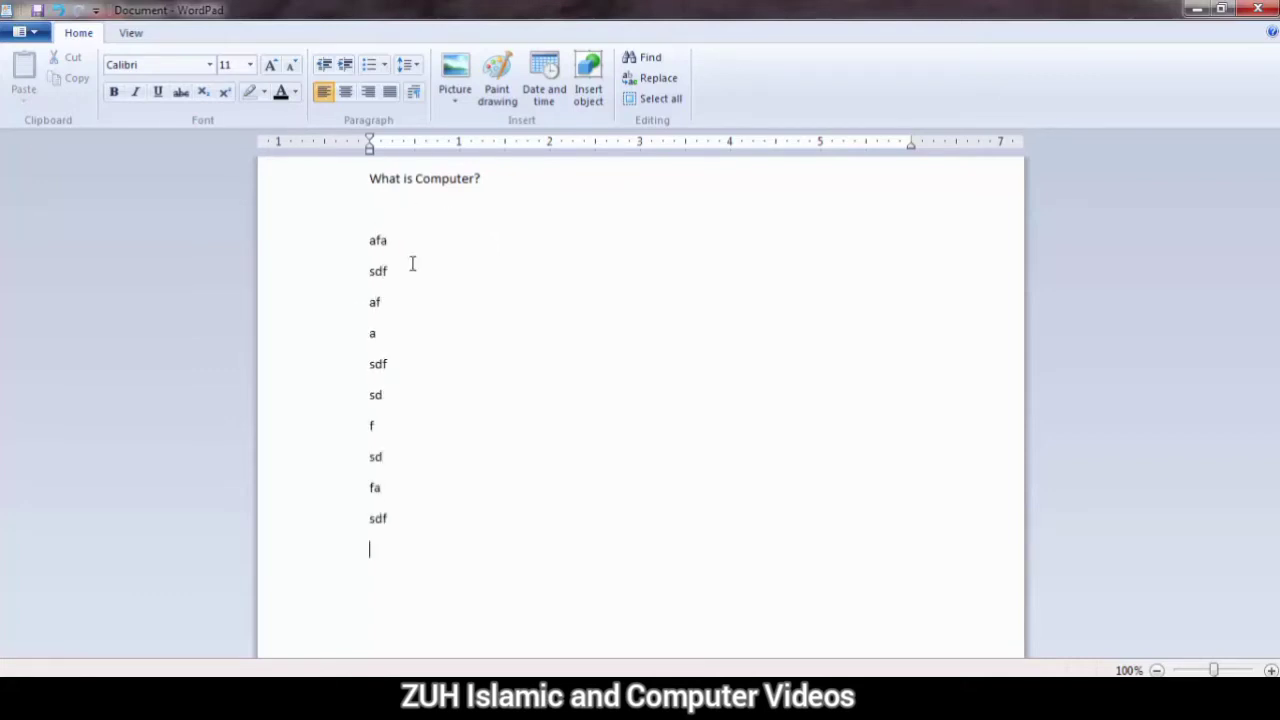
click(22, 31)
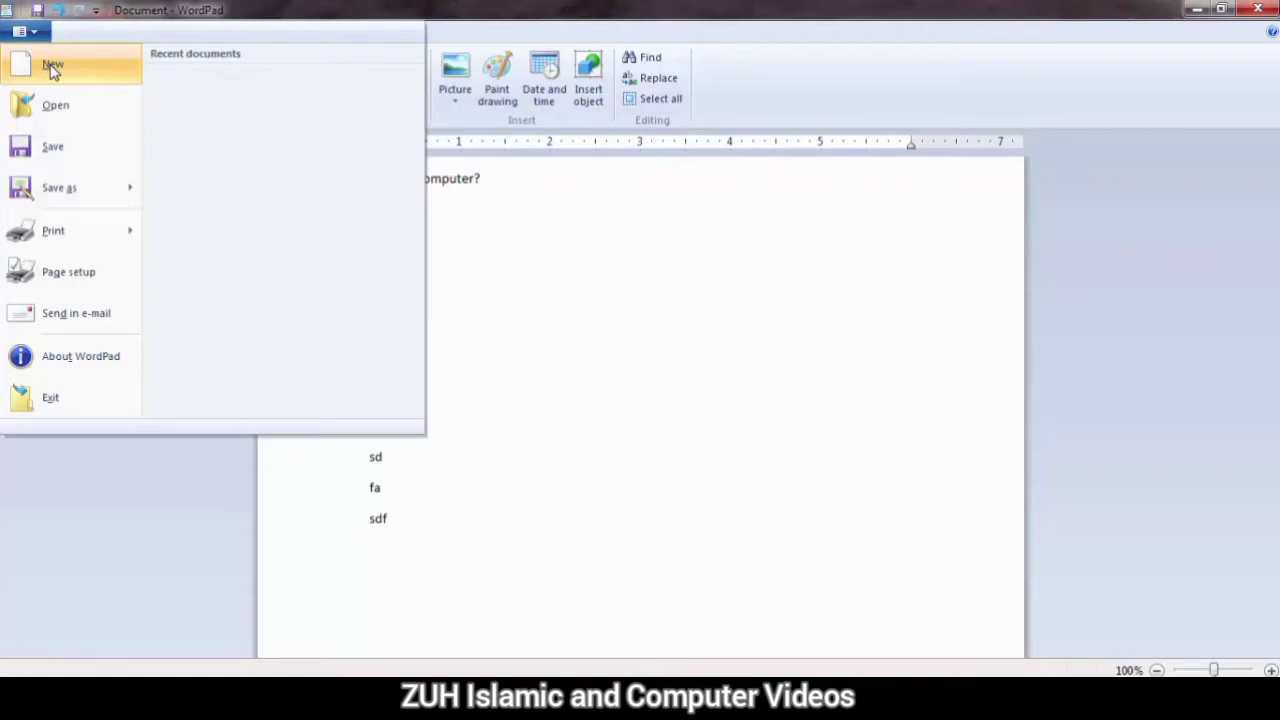
key(ctrl+n)
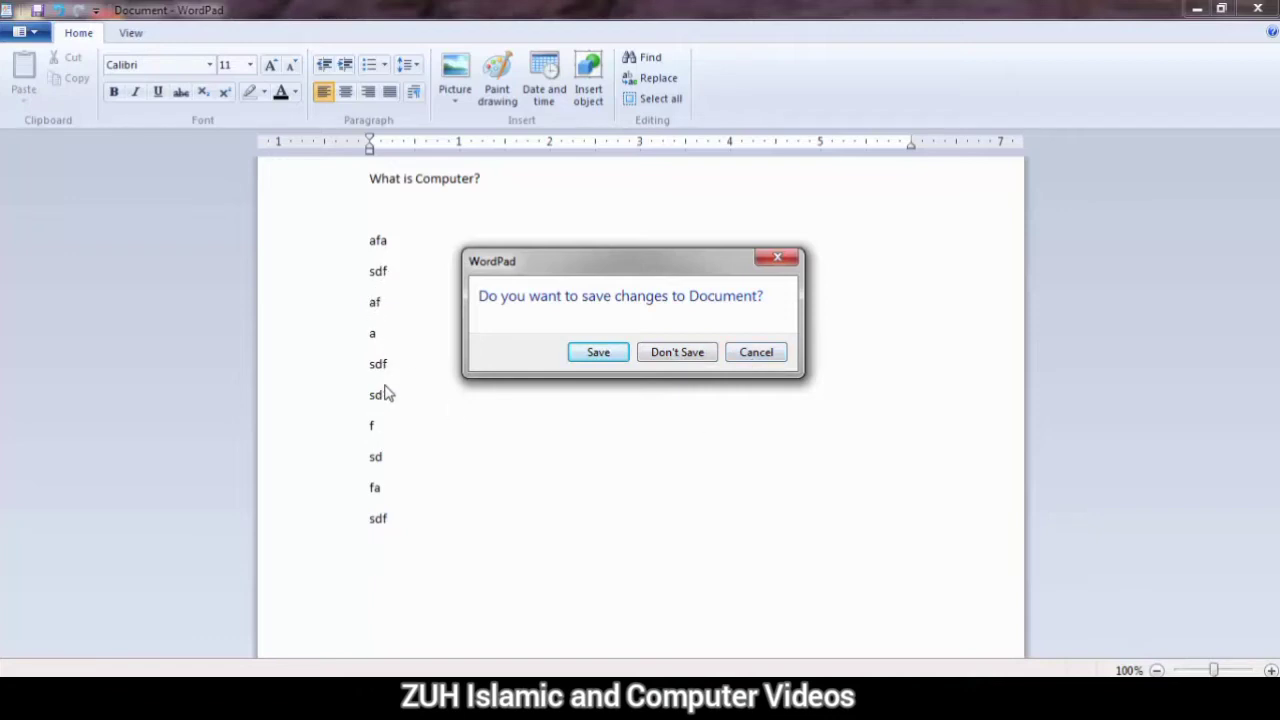
click(665, 353)
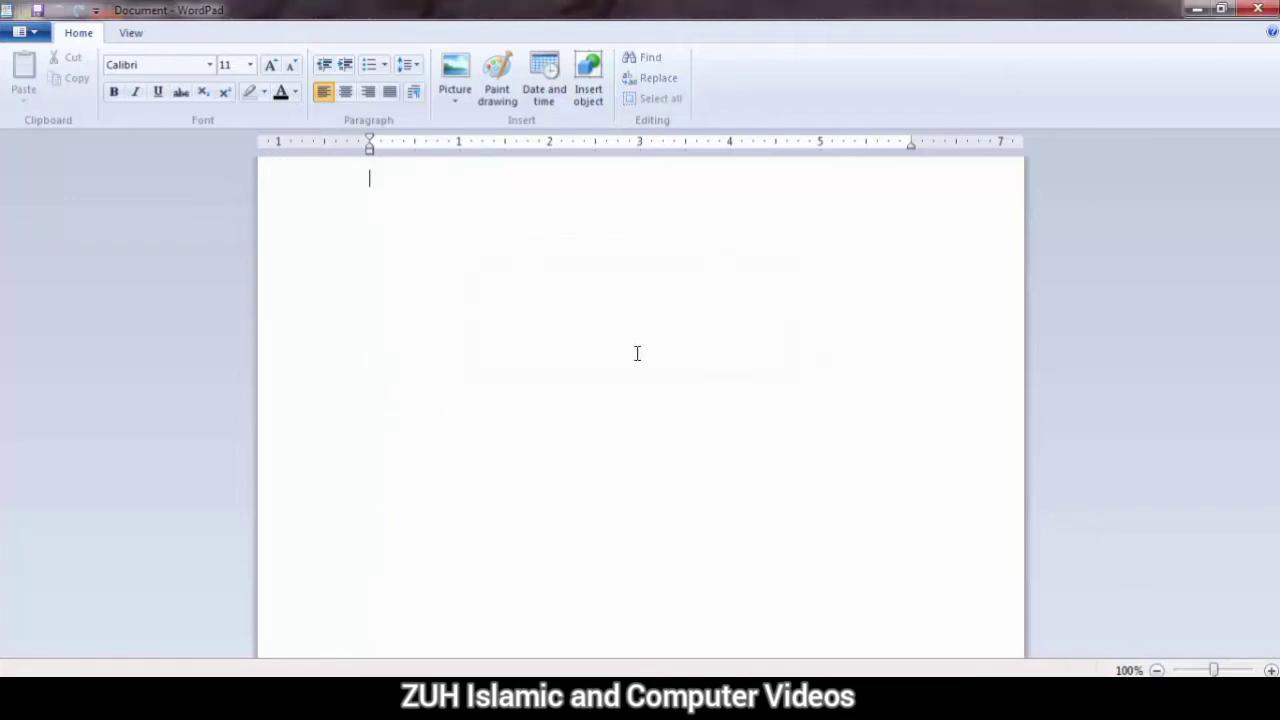
click(24, 32)
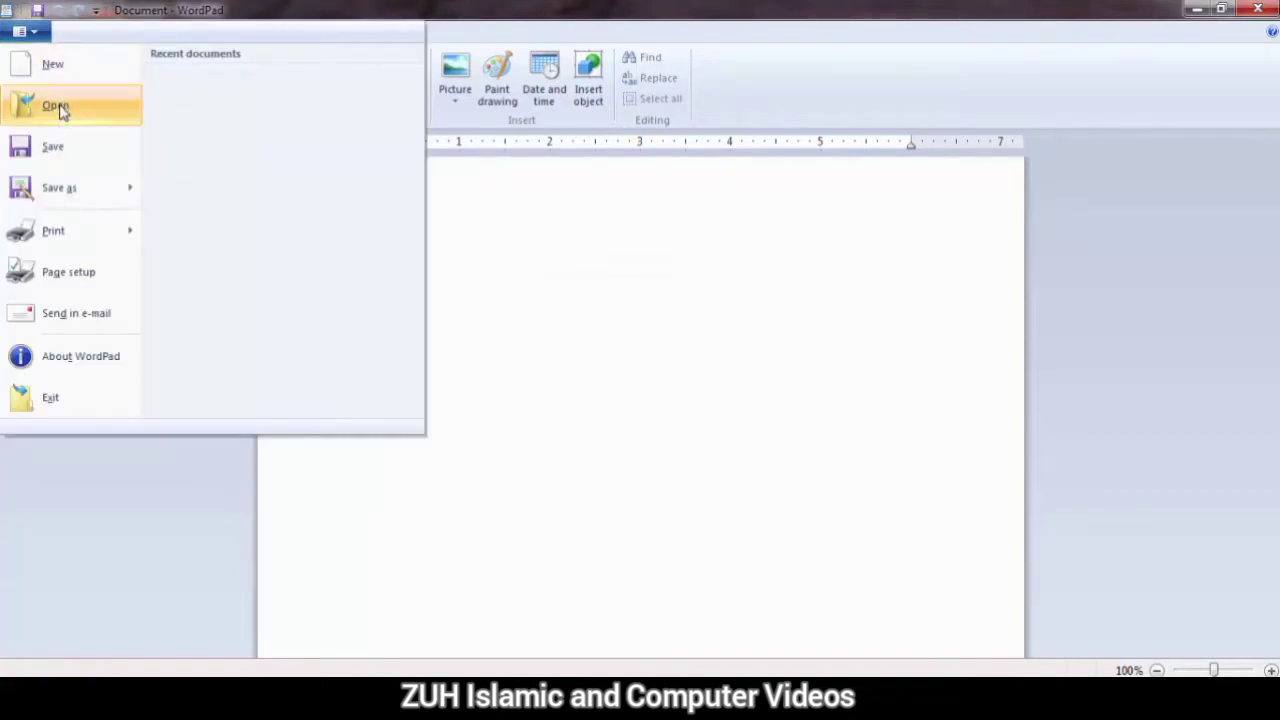
key(ctrl+o)
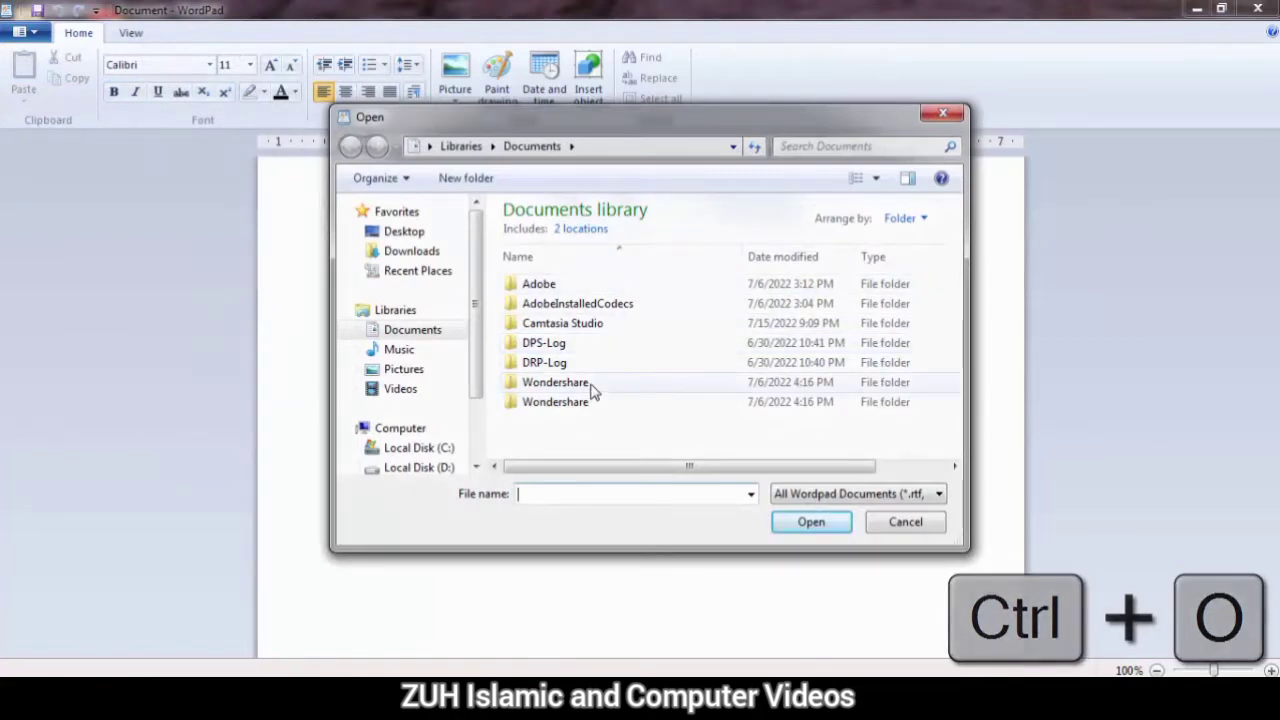
key(Escape)
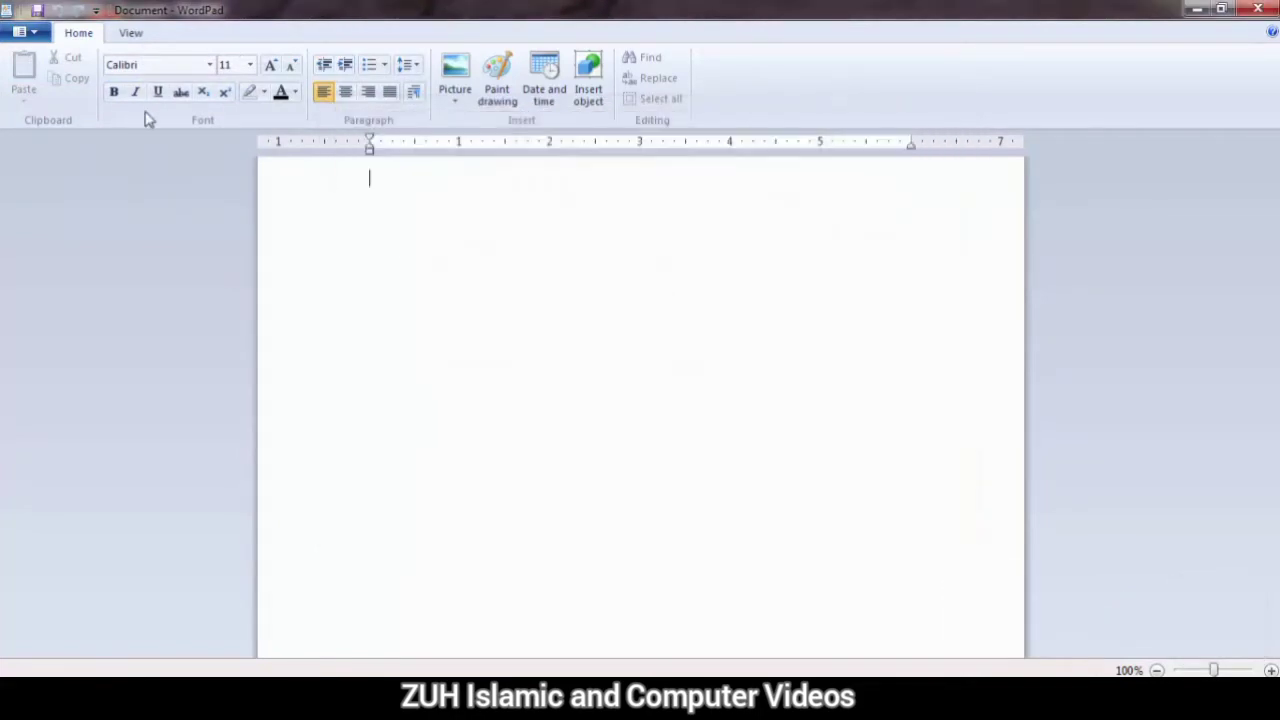
Type 'What is Computer' into the new blank document.
click(20, 32)
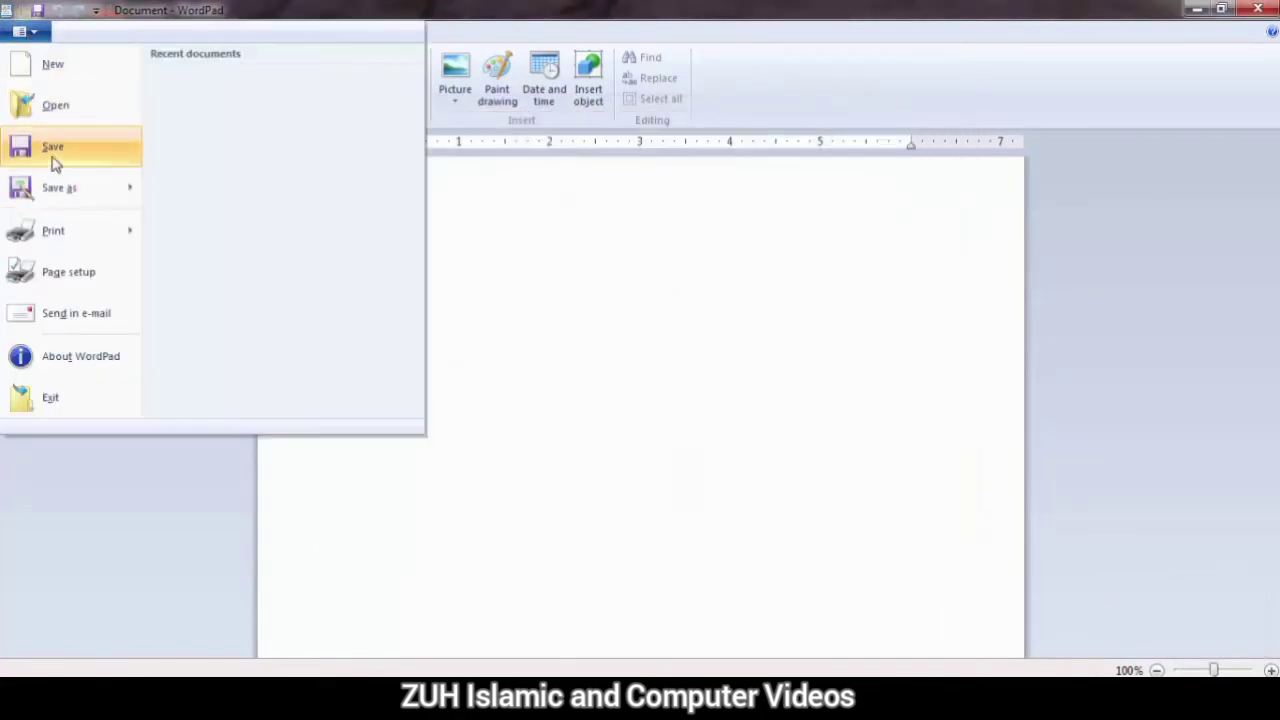
key(ctrl+s)
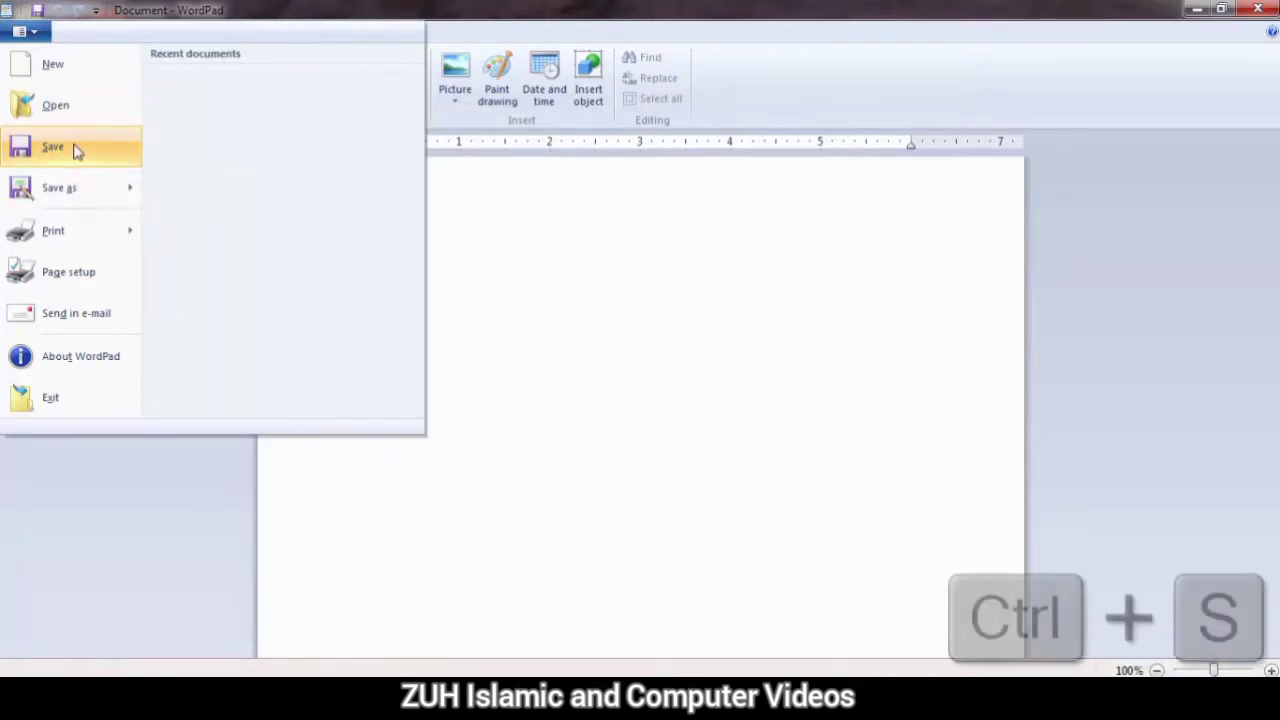
click(411, 216)
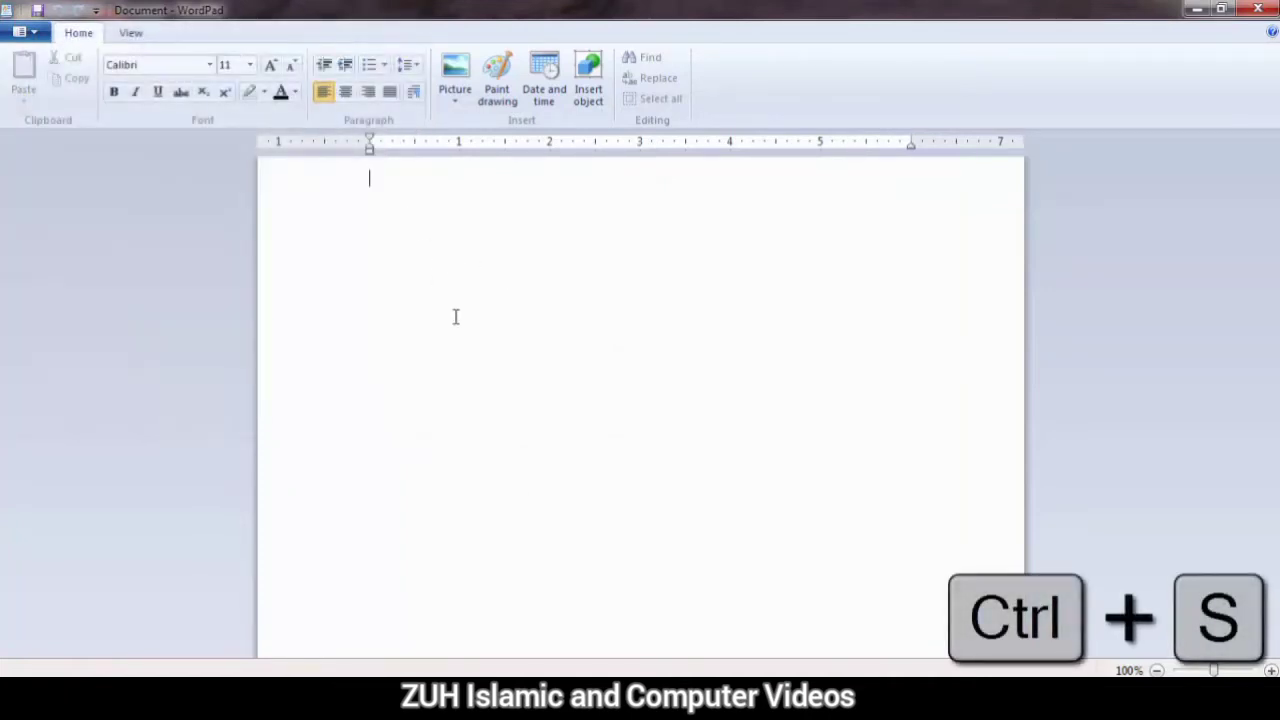
text(What is )
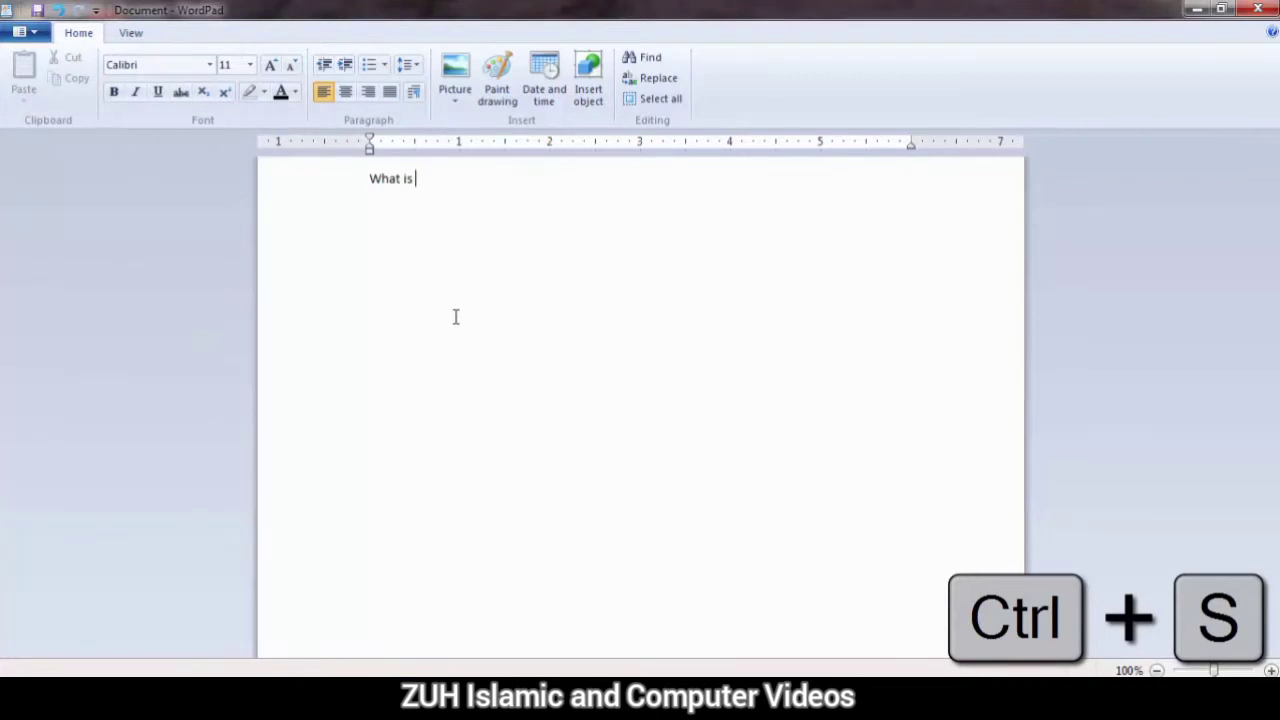
text(Computer?)
Open Save As, target the Desktop, and select the default file name.
click(22, 32)
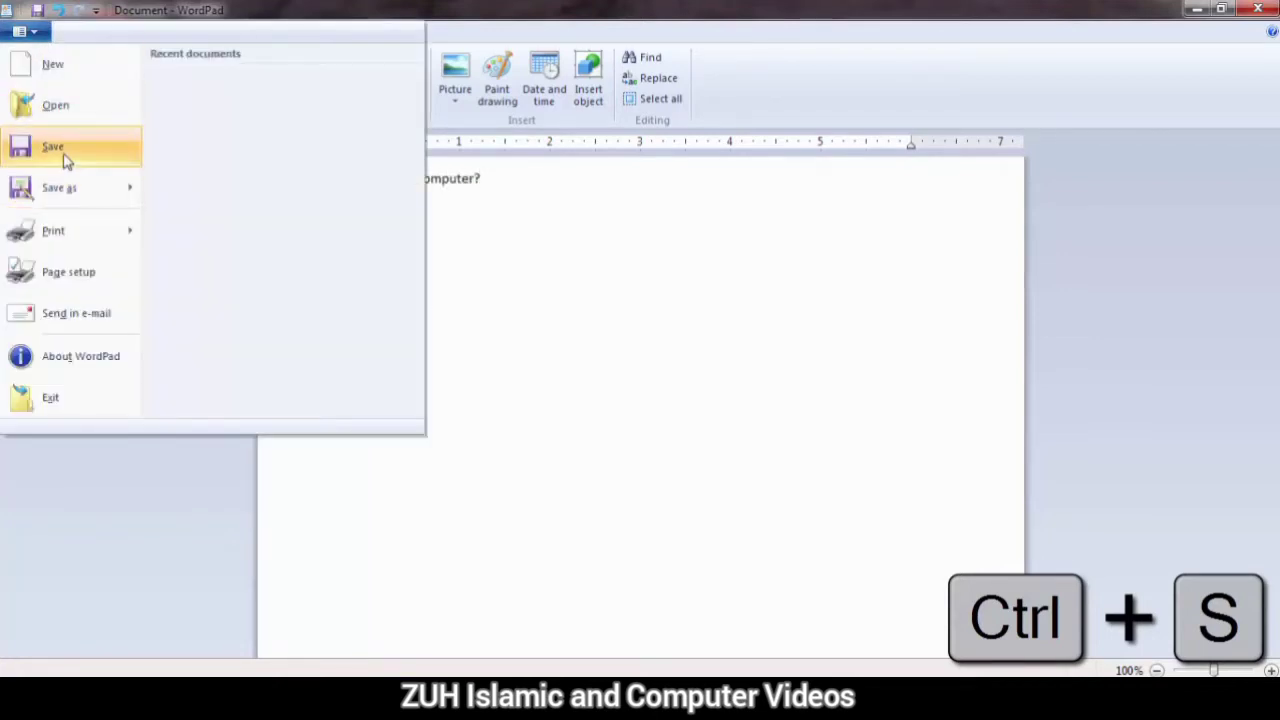
click(63, 153)
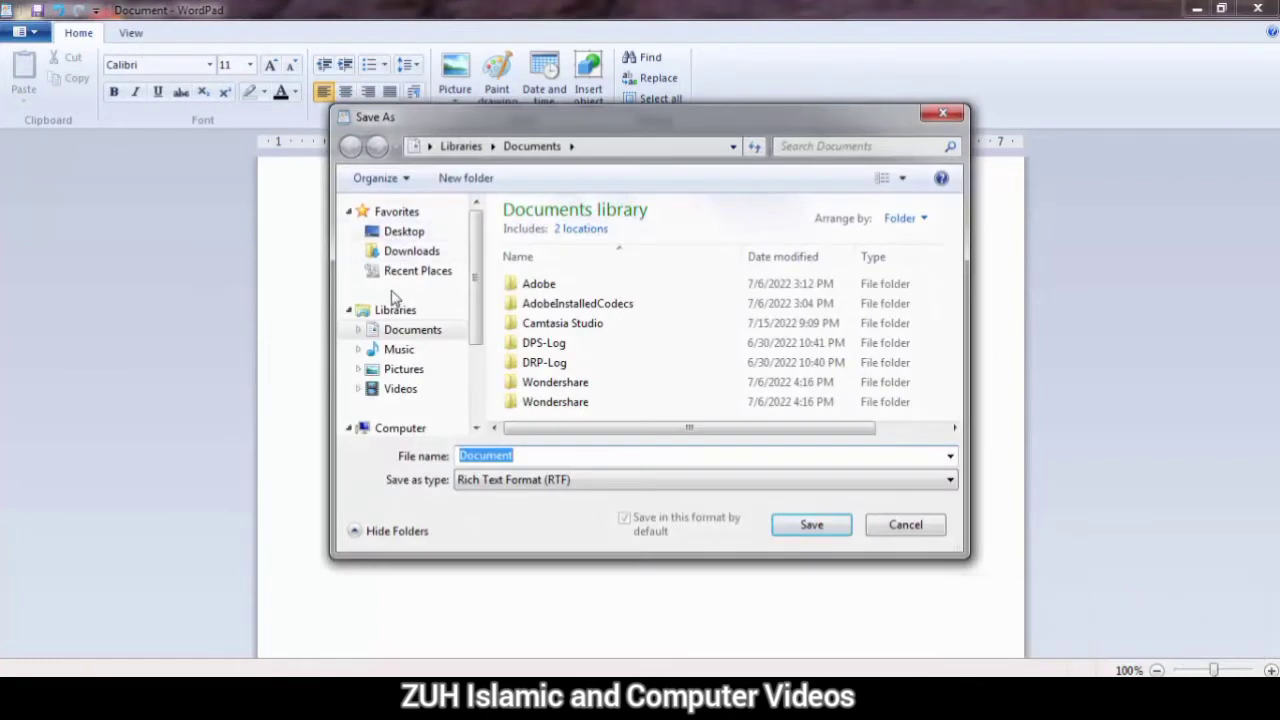
click(400, 233)
click(531, 455)
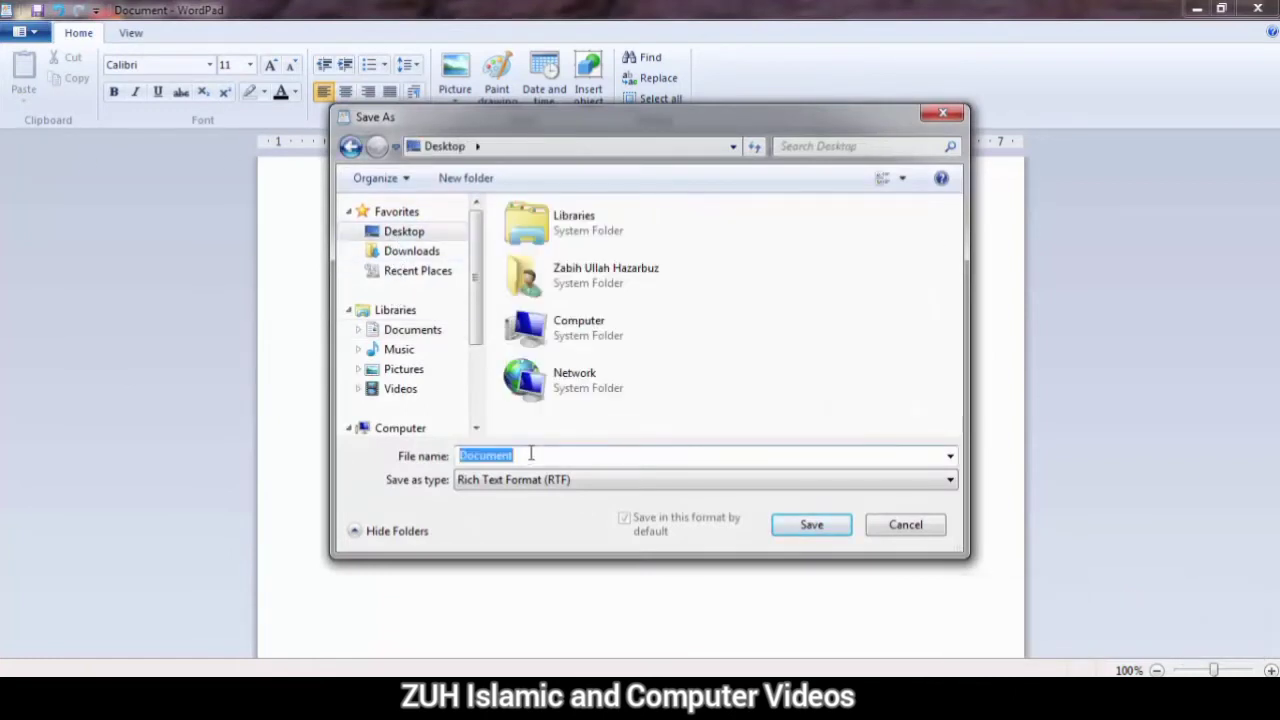
Save the document as ZUH on the Desktop and start a new blank document.
text(ZUH)
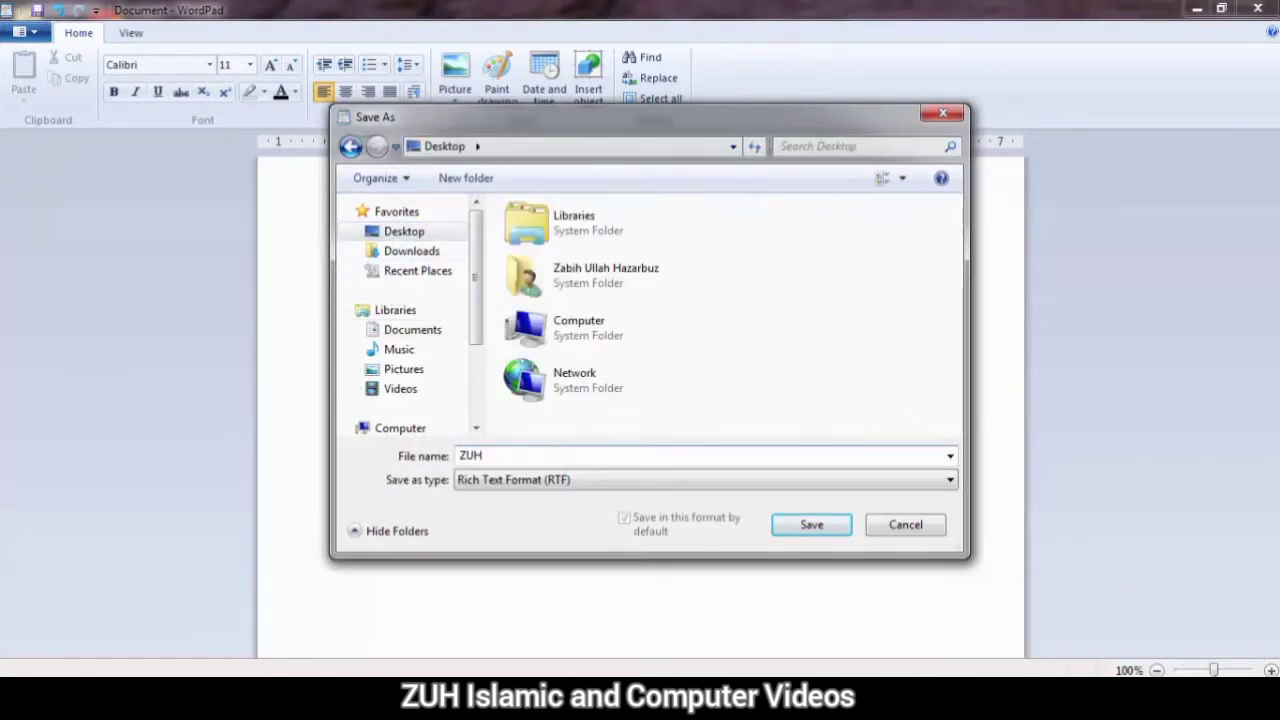
click(802, 526)
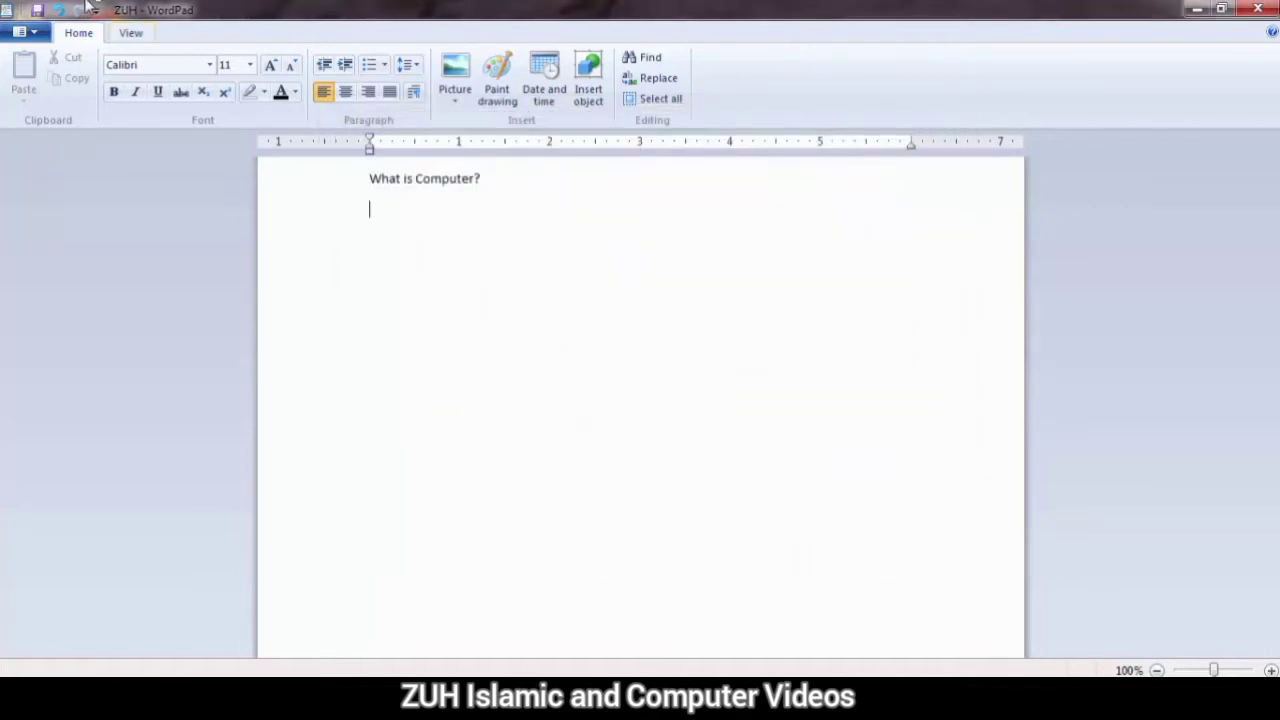
click(28, 32)
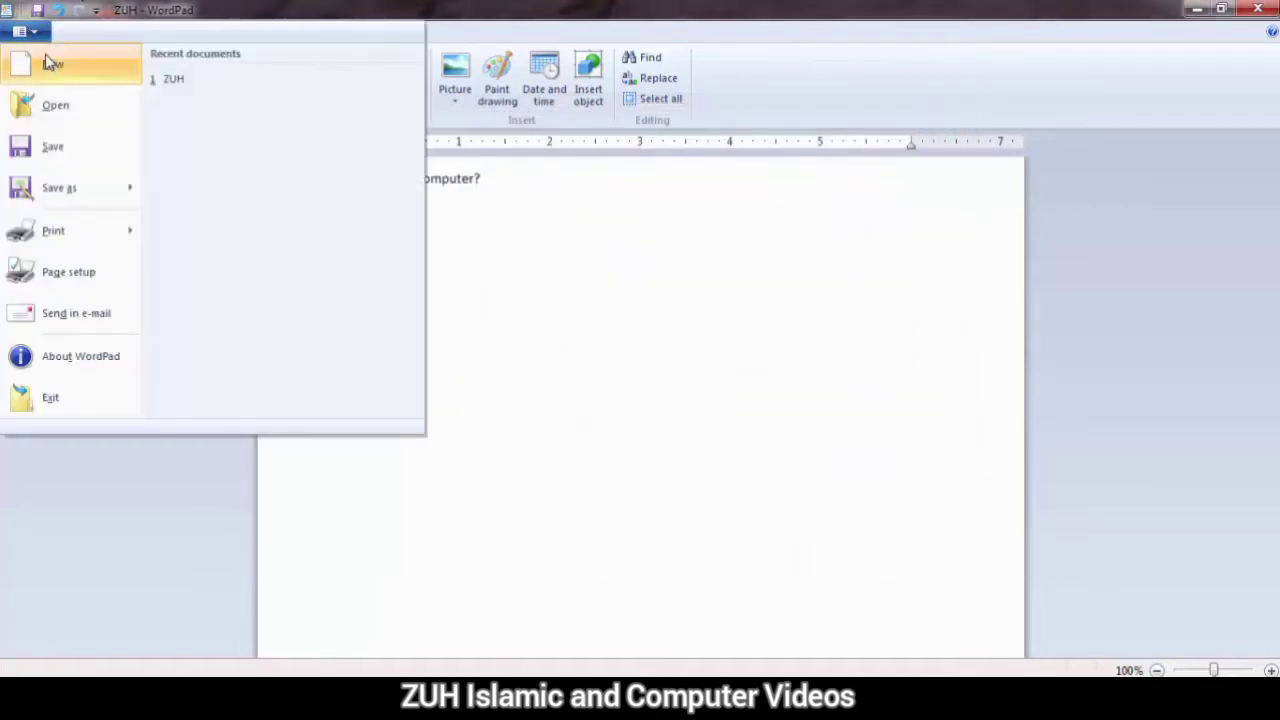
click(52, 65)
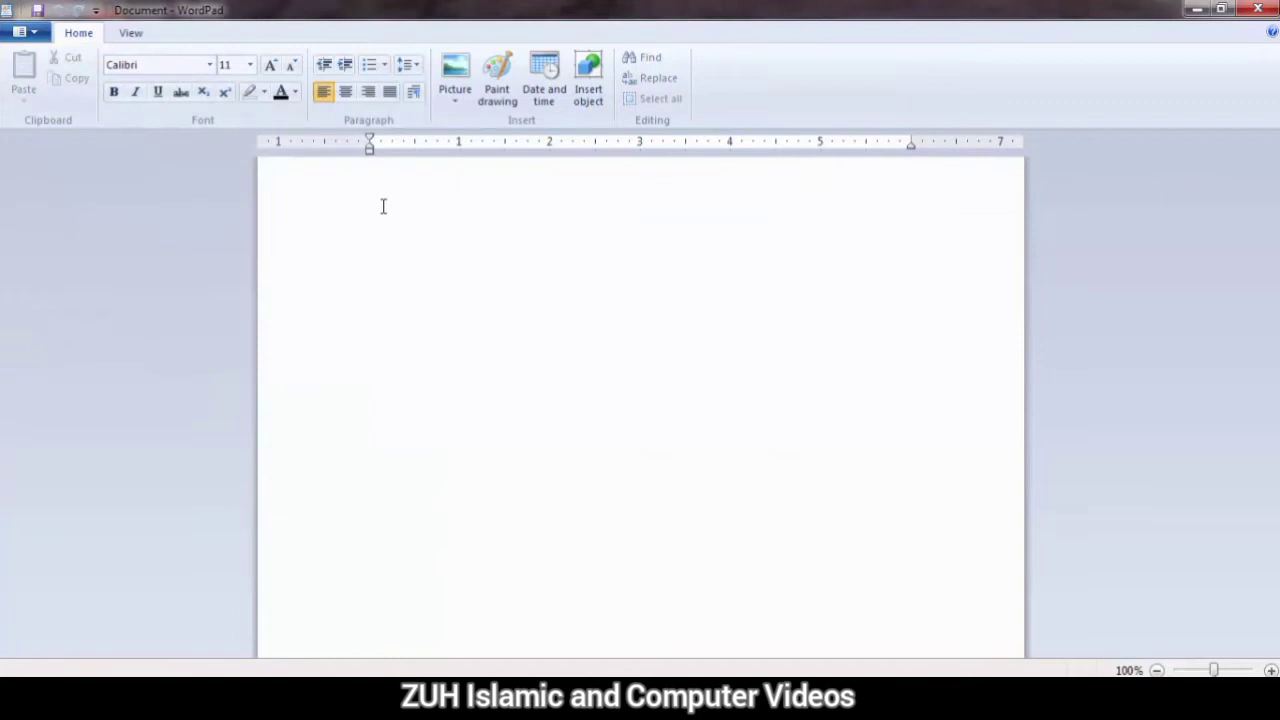
Reopen ZUH from the Desktop.
click(28, 32)
click(52, 106)
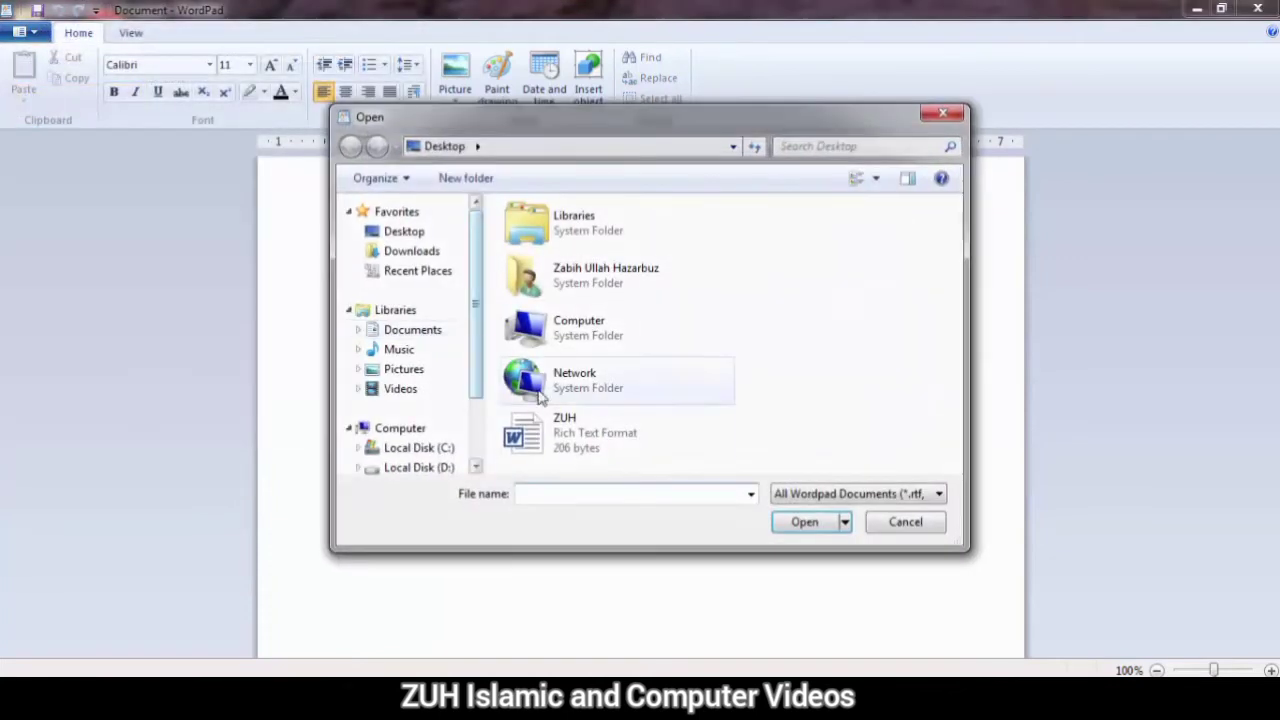
double_click(566, 432)
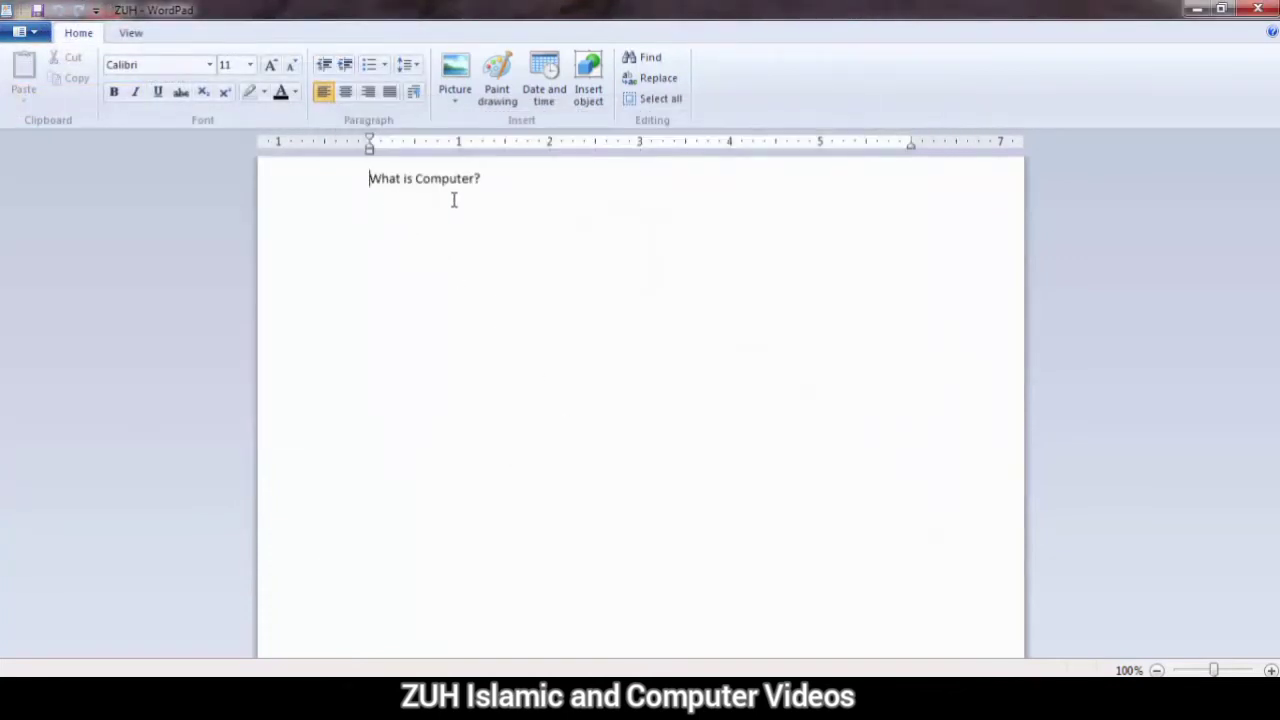
click(28, 32)
mouse_move(83, 200)
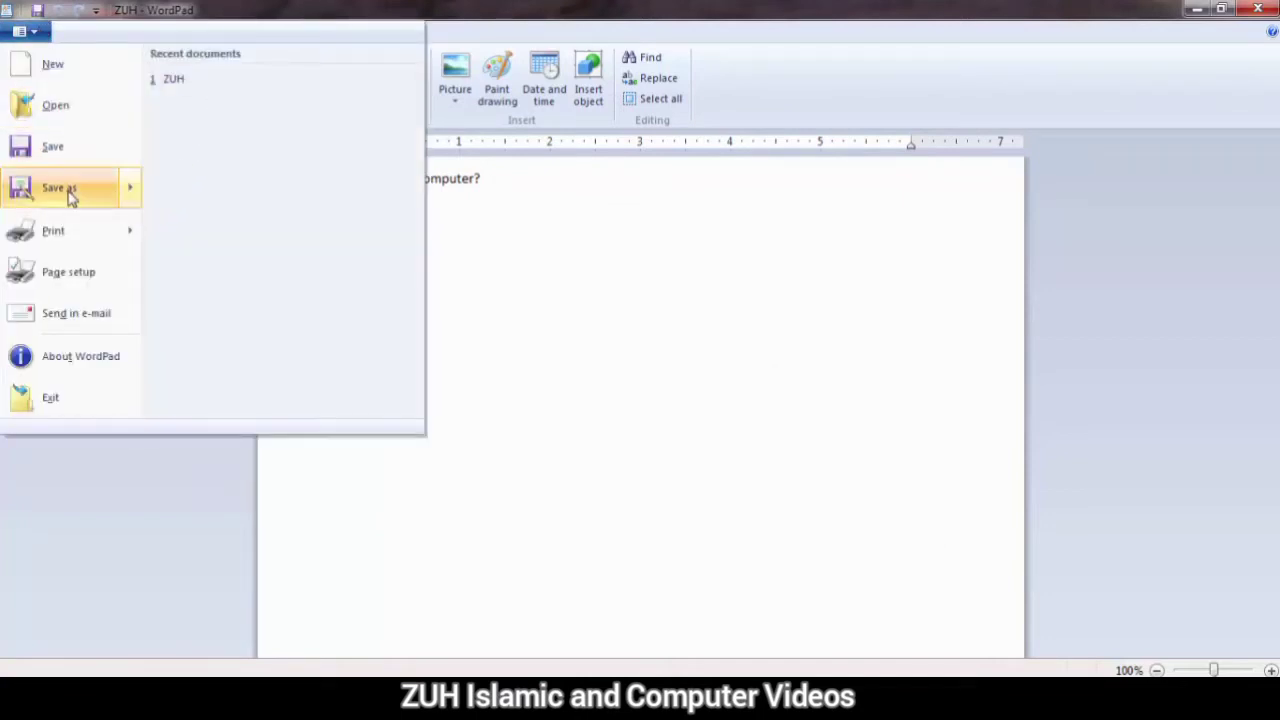
click(562, 244)
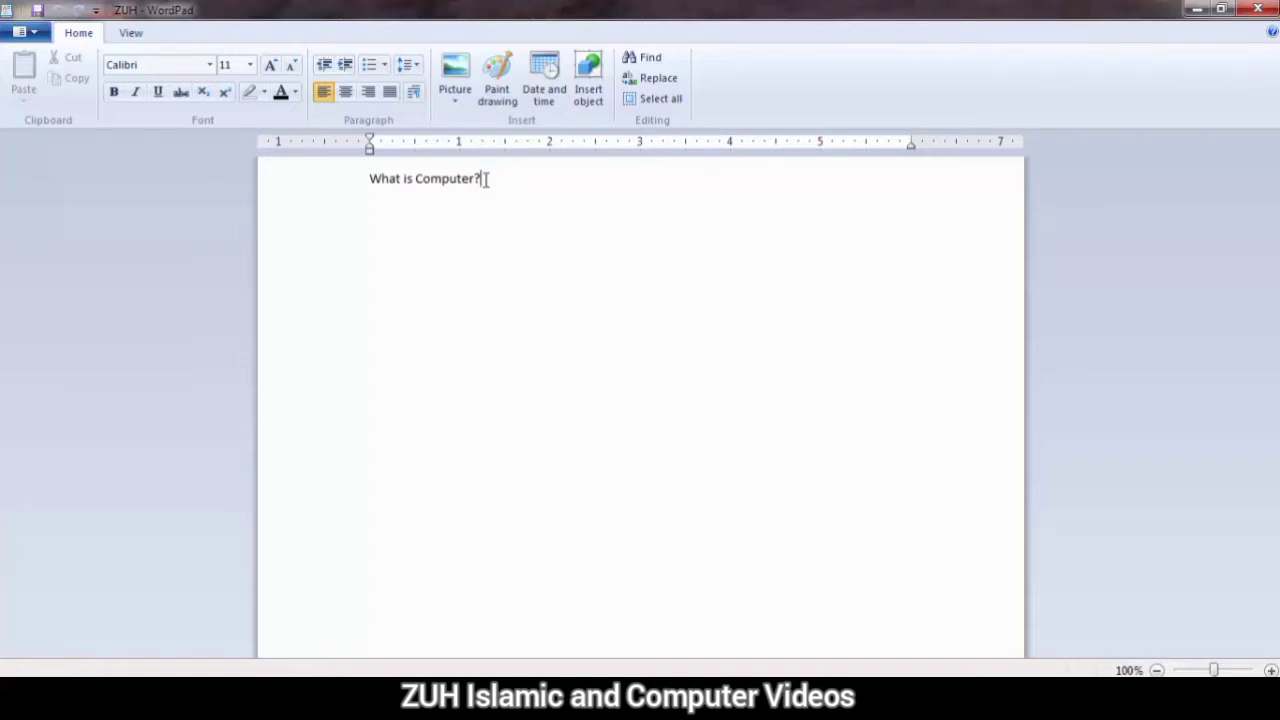
click(24, 32)
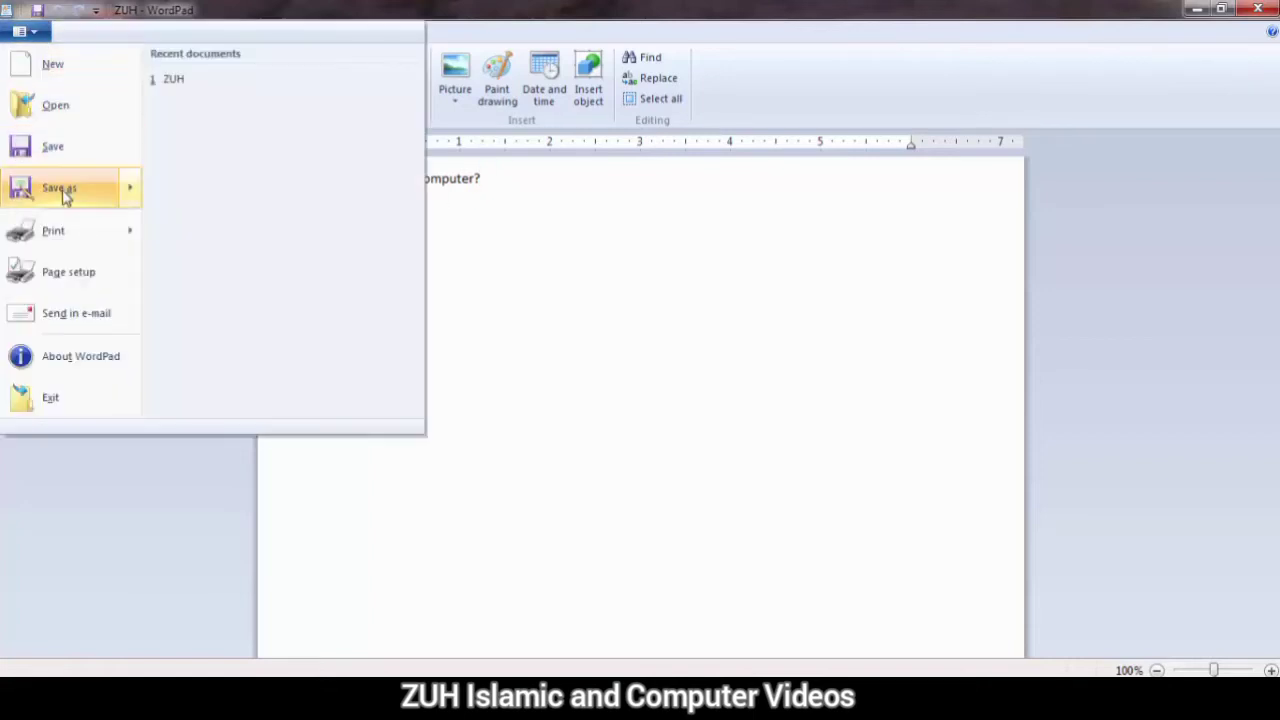
mouse_move(66, 196)
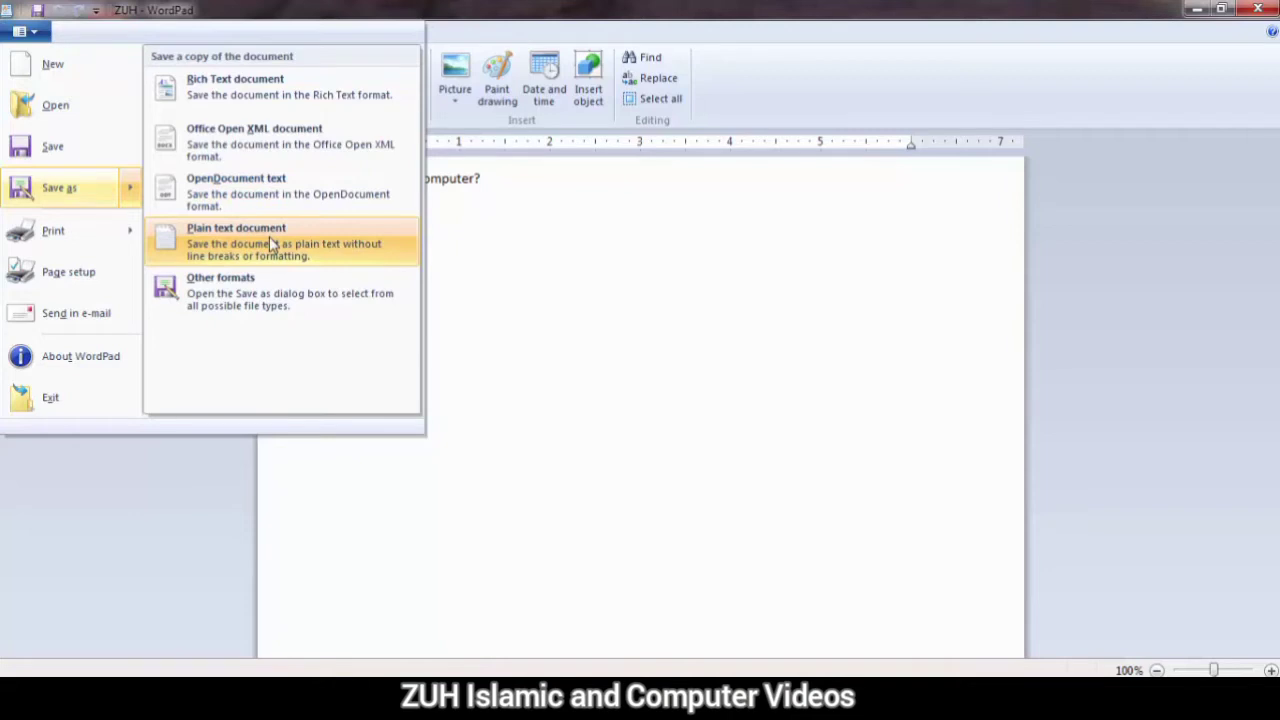
Cancel the other-formats Save As window and show the Print, Quick print and Print preview options.
click(279, 302)
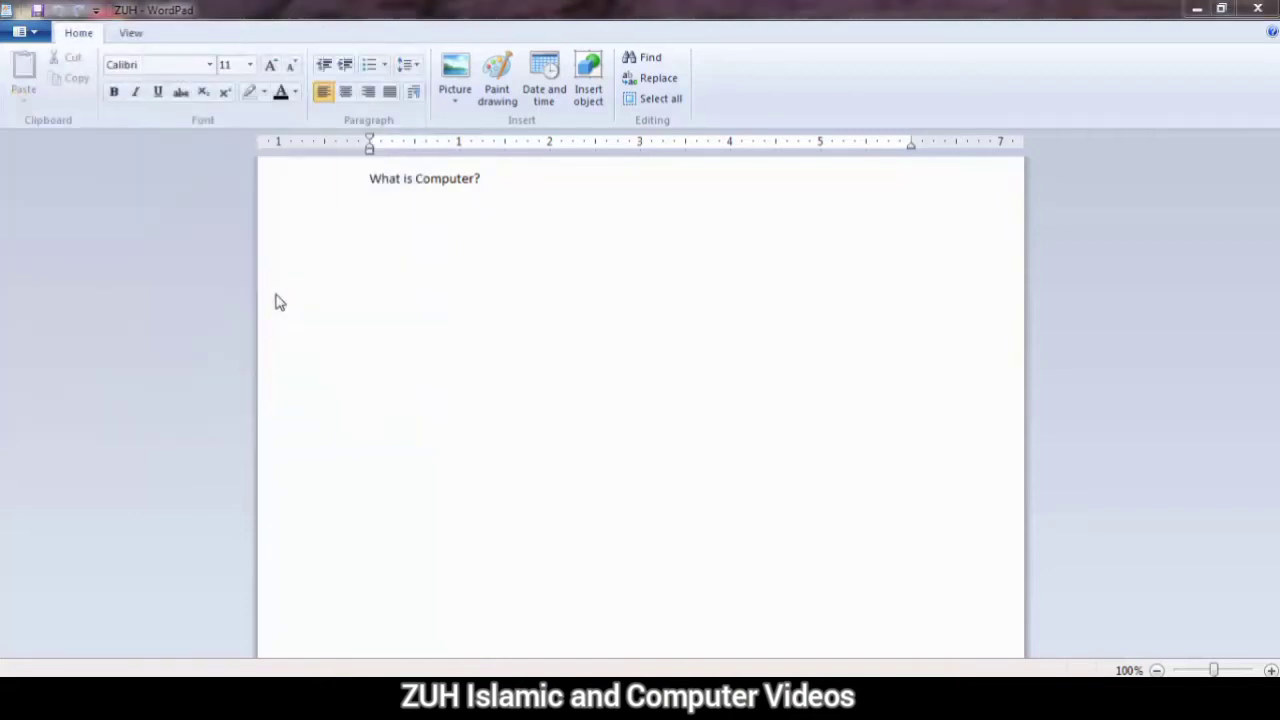
click(508, 484)
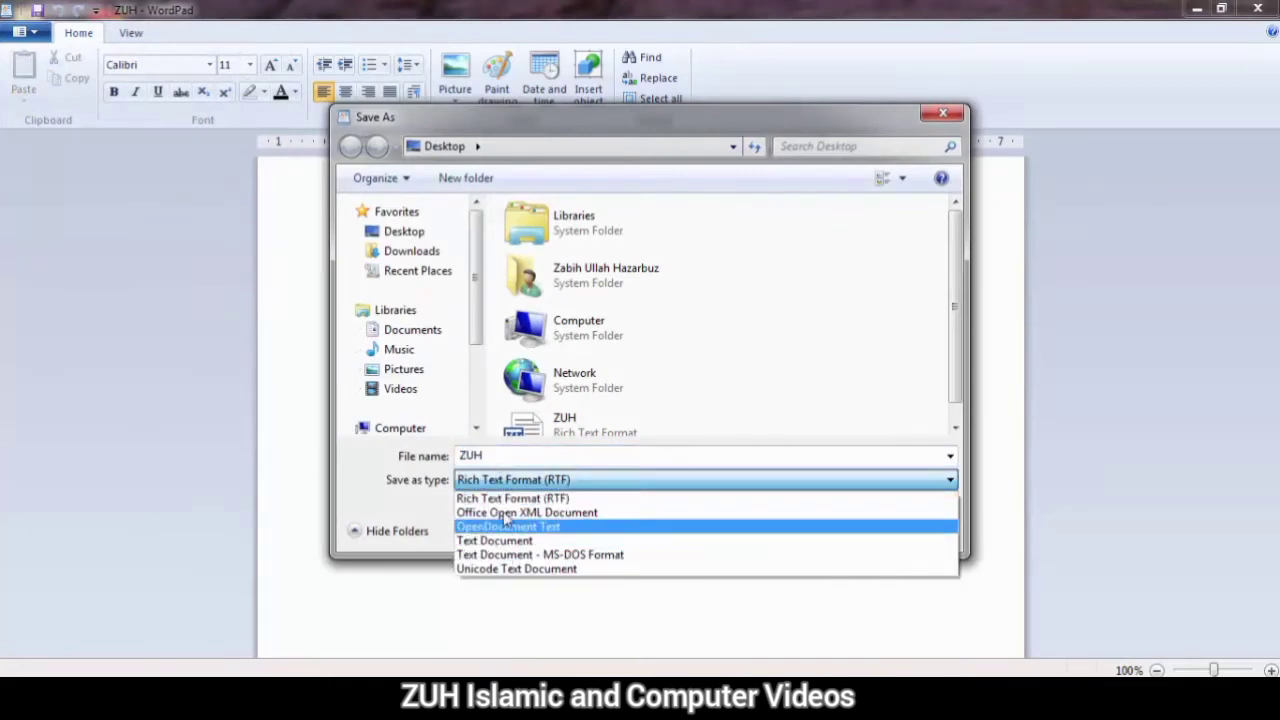
key(Escape)
key(Escape)
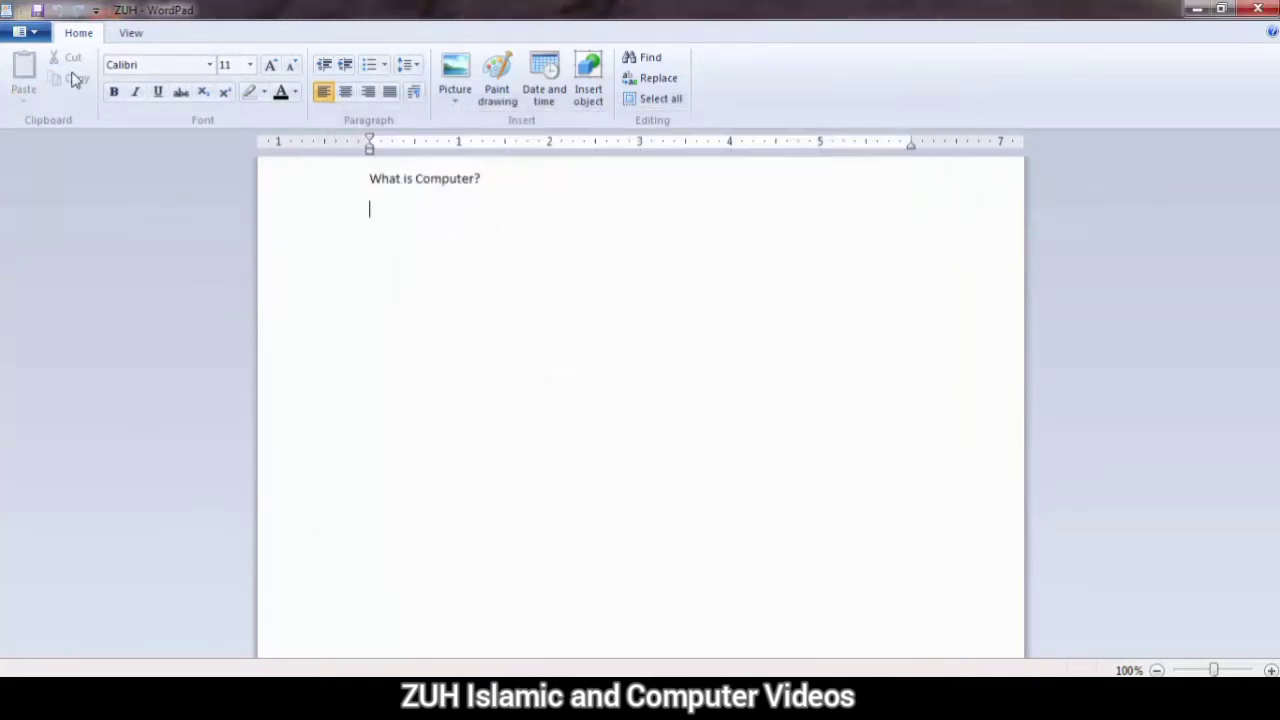
click(22, 32)
mouse_move(67, 248)
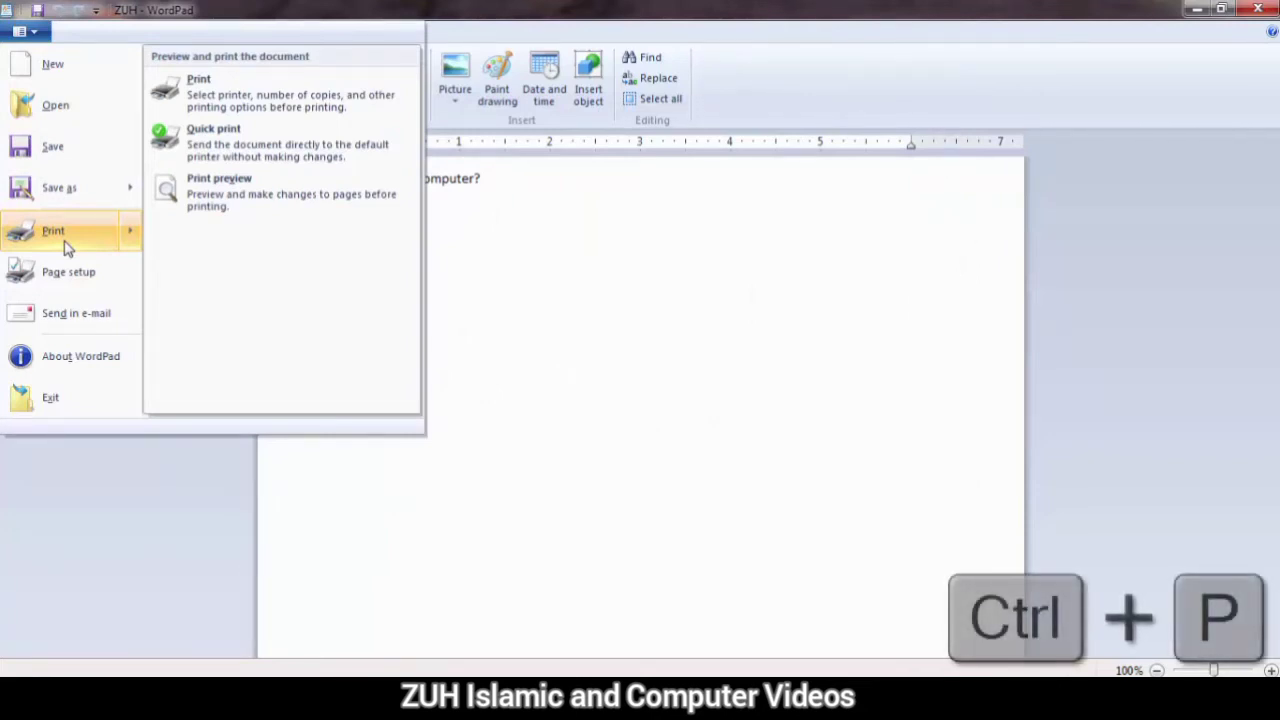
Open the print preview of ZUH and toggle the page between 100% and whole-page zoom.
click(238, 179)
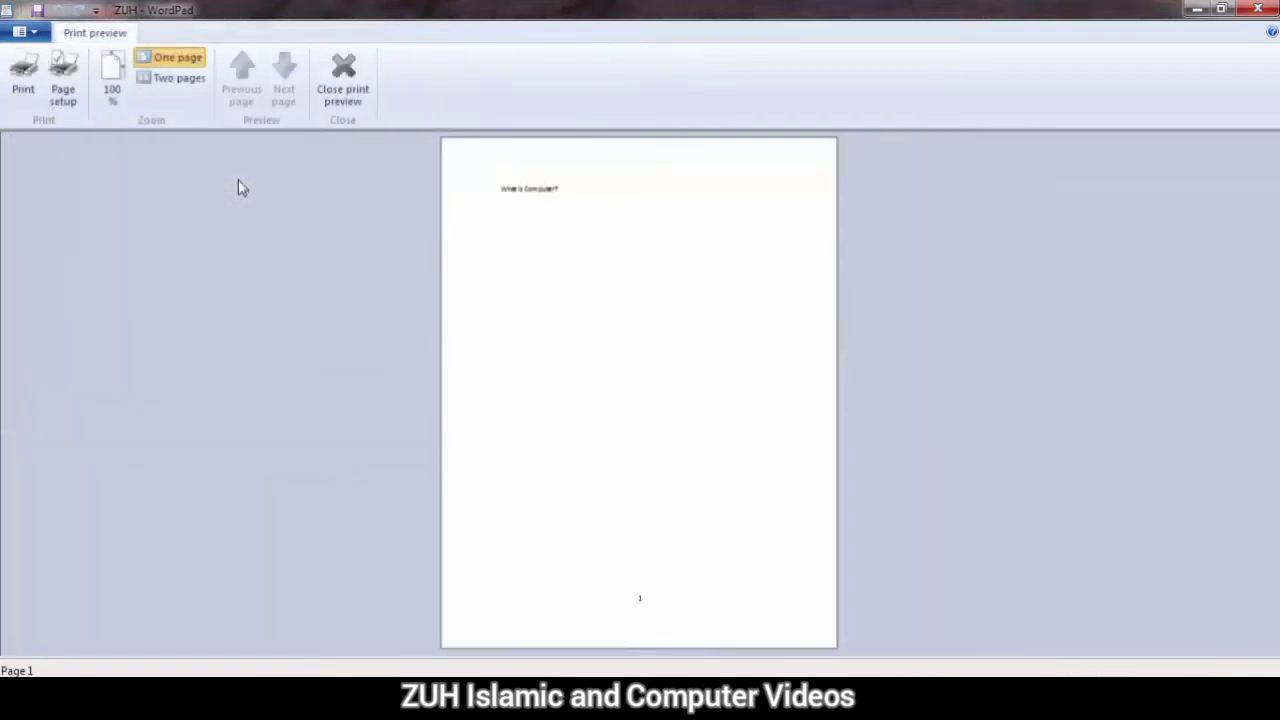
click(531, 148)
click(543, 174)
click(543, 174)
click(543, 174)
Zoom in and out near the page bottom and heading, then try Two pages and 100% views.
click(645, 603)
click(644, 604)
click(535, 198)
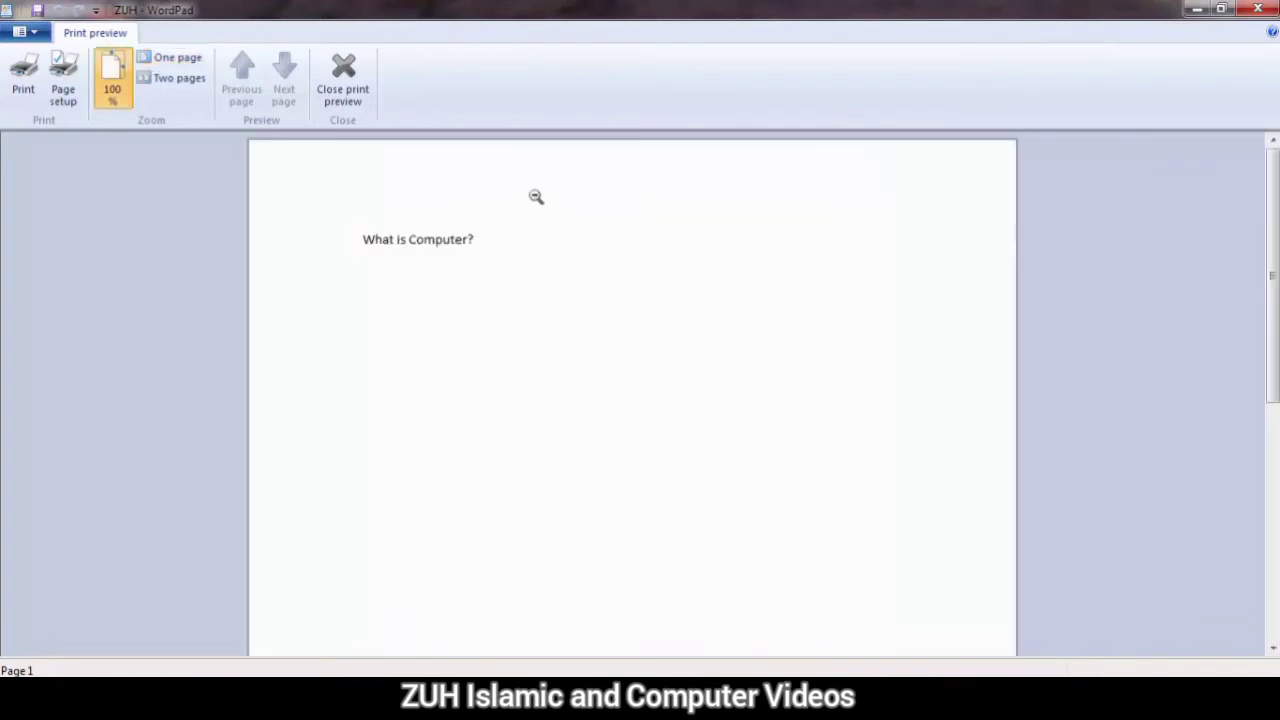
click(536, 197)
click(536, 197)
click(535, 197)
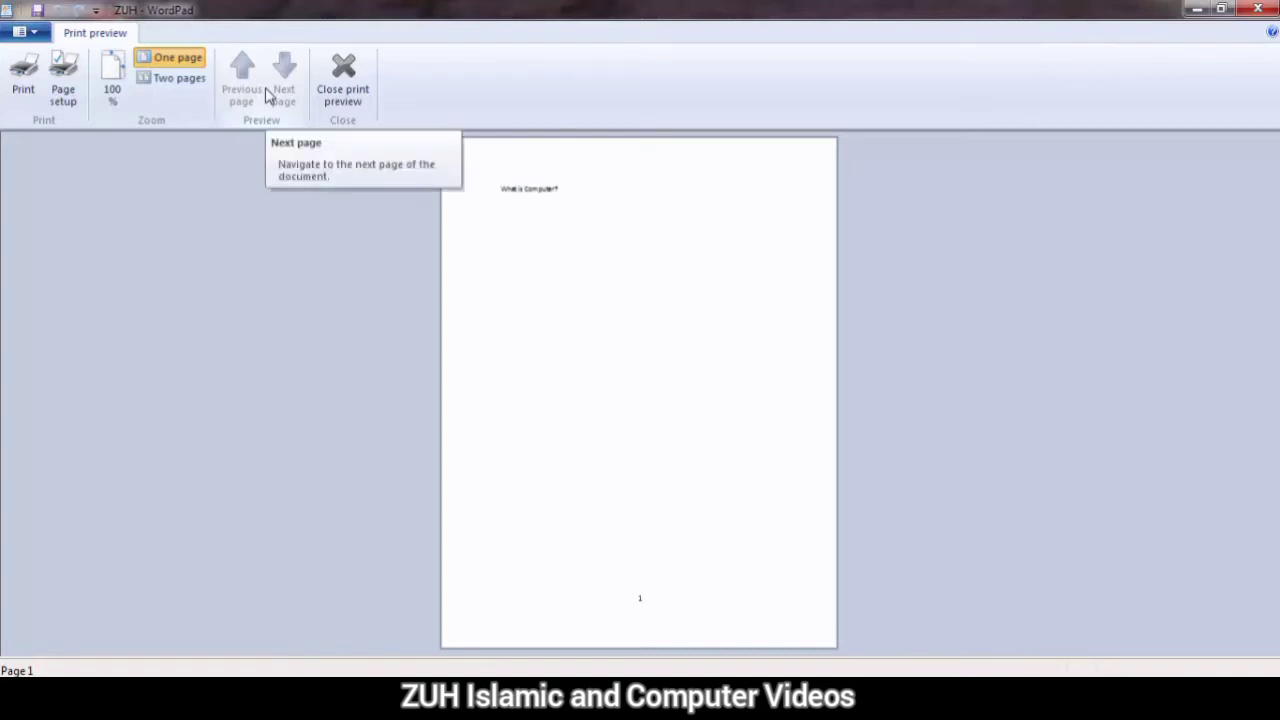
click(174, 87)
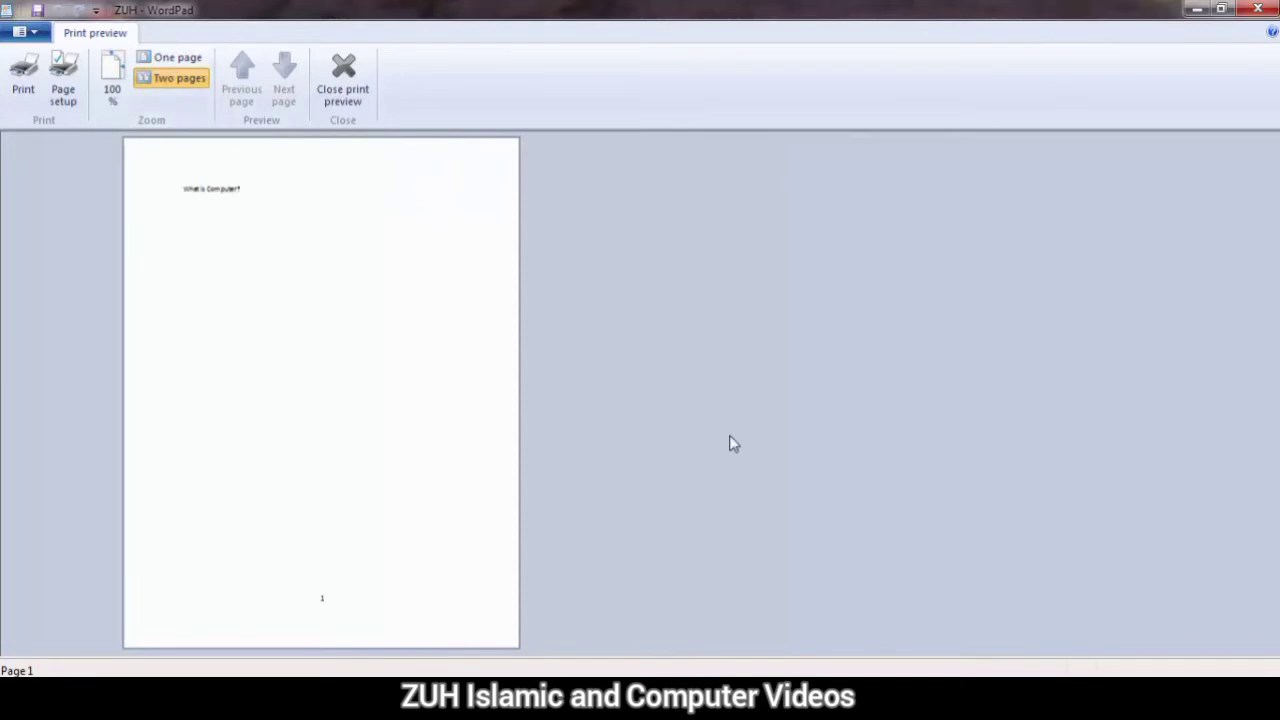
click(116, 92)
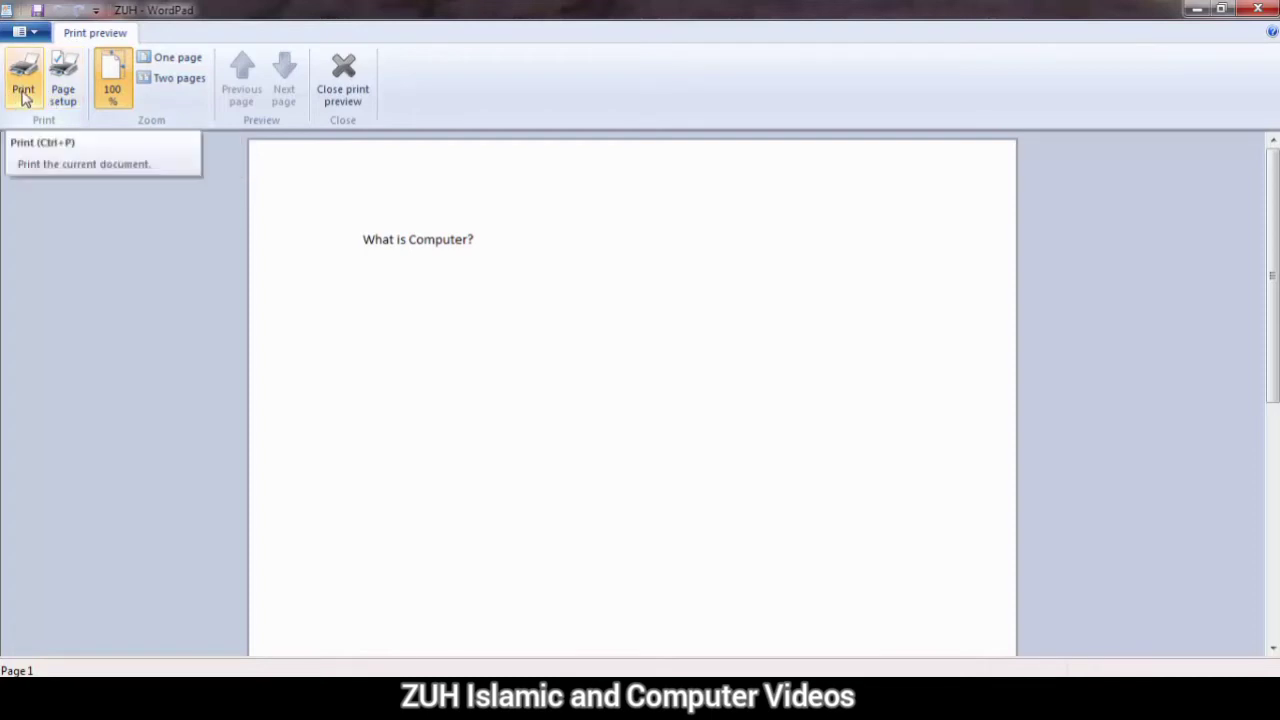
Close the print preview and open the Print dialog.
click(332, 91)
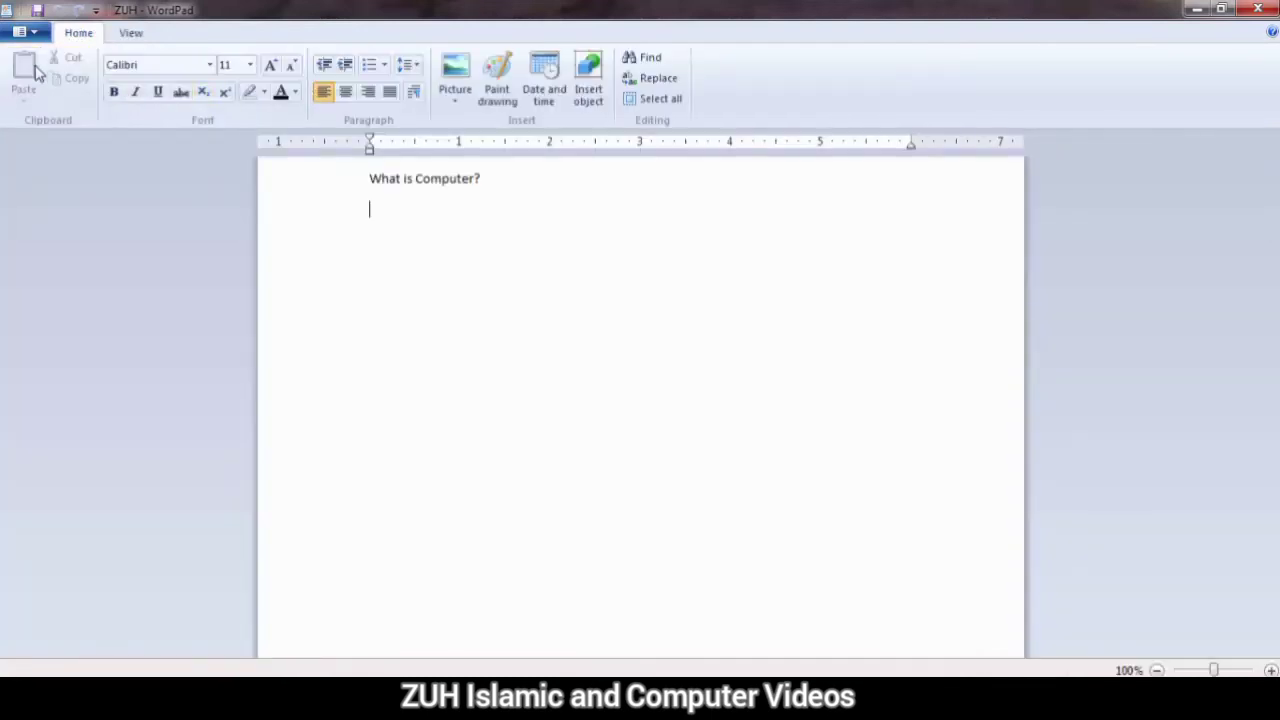
click(20, 31)
mouse_move(65, 235)
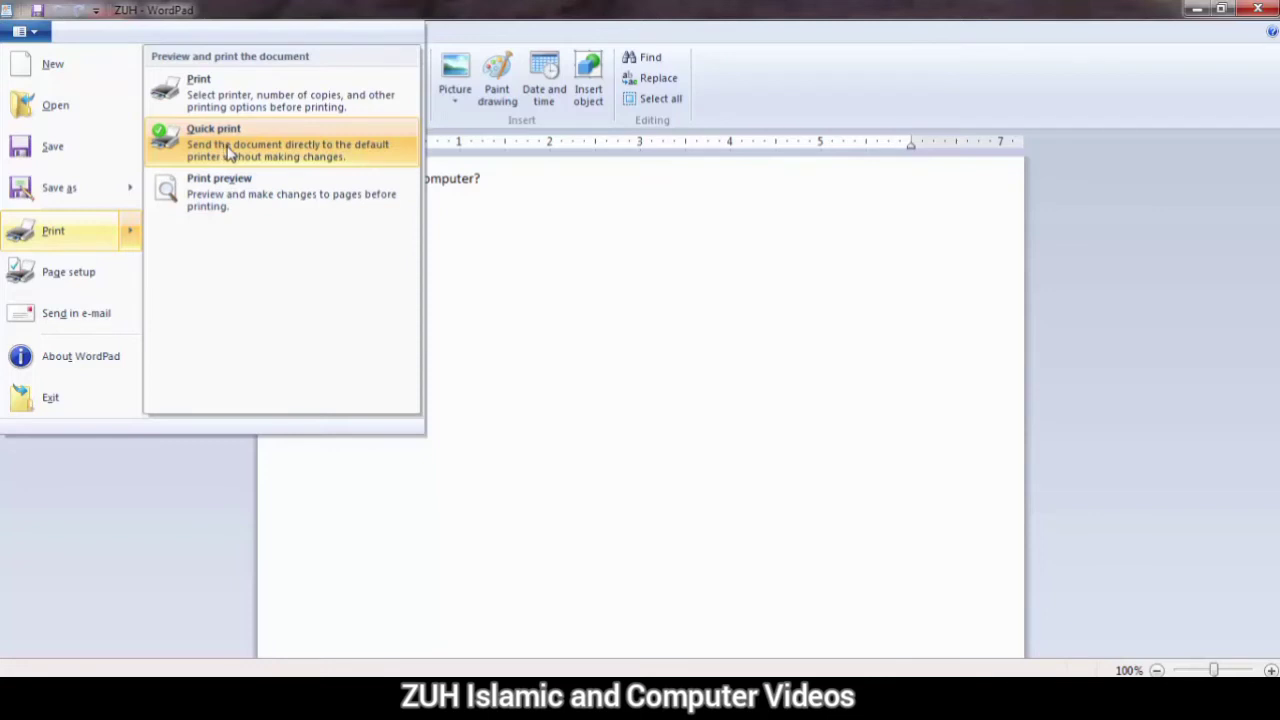
click(256, 112)
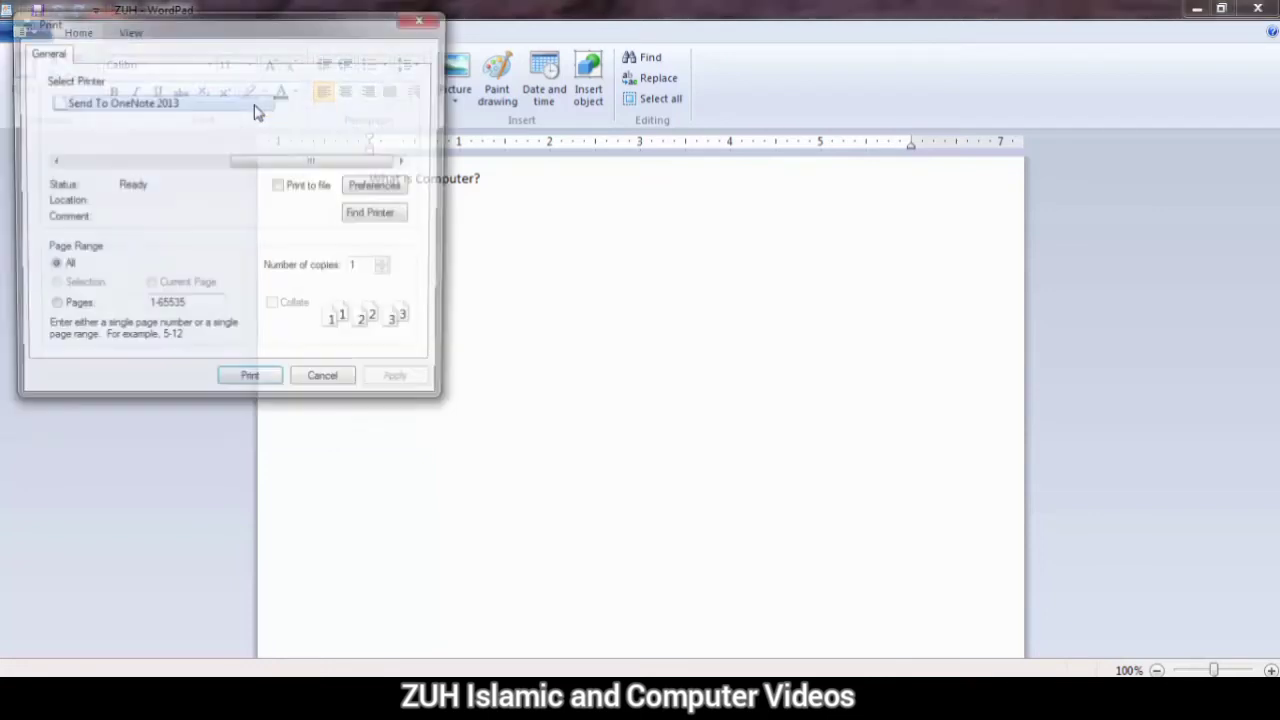
Choose Microsoft XPS Document Writer as the printer.
drag(277, 40, 501, 169)
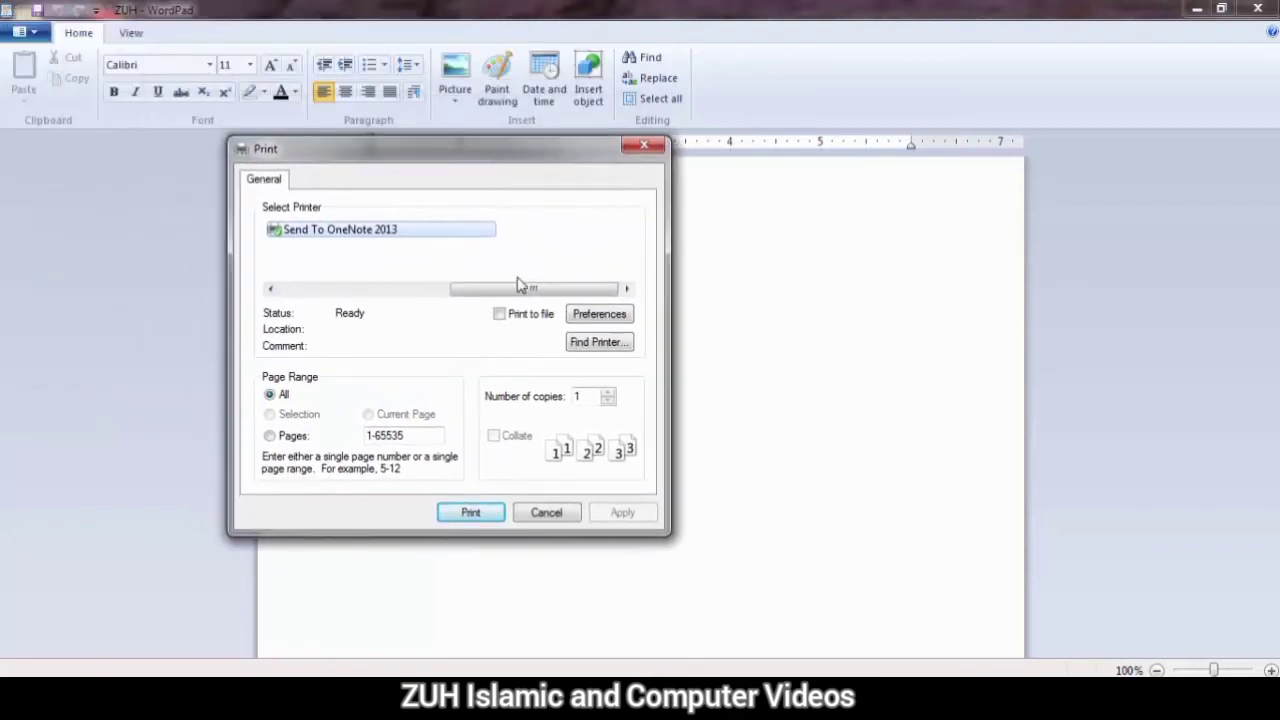
drag(520, 285, 350, 293)
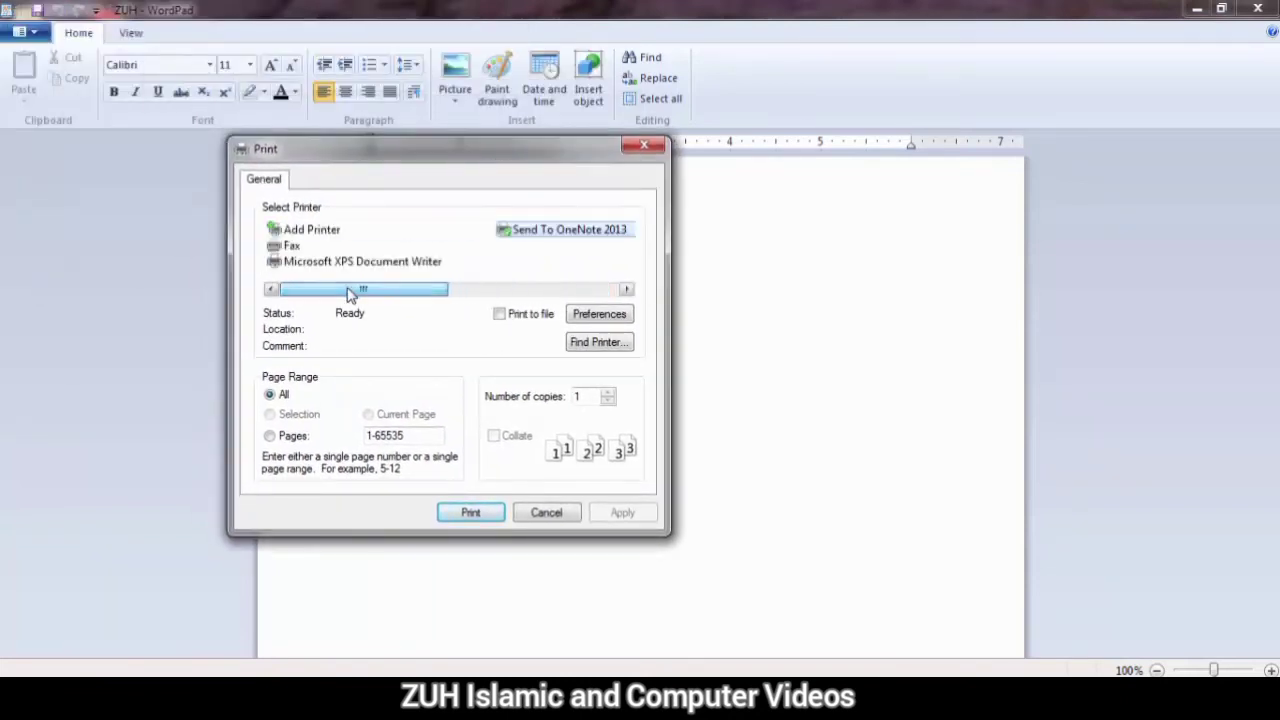
click(296, 246)
click(303, 266)
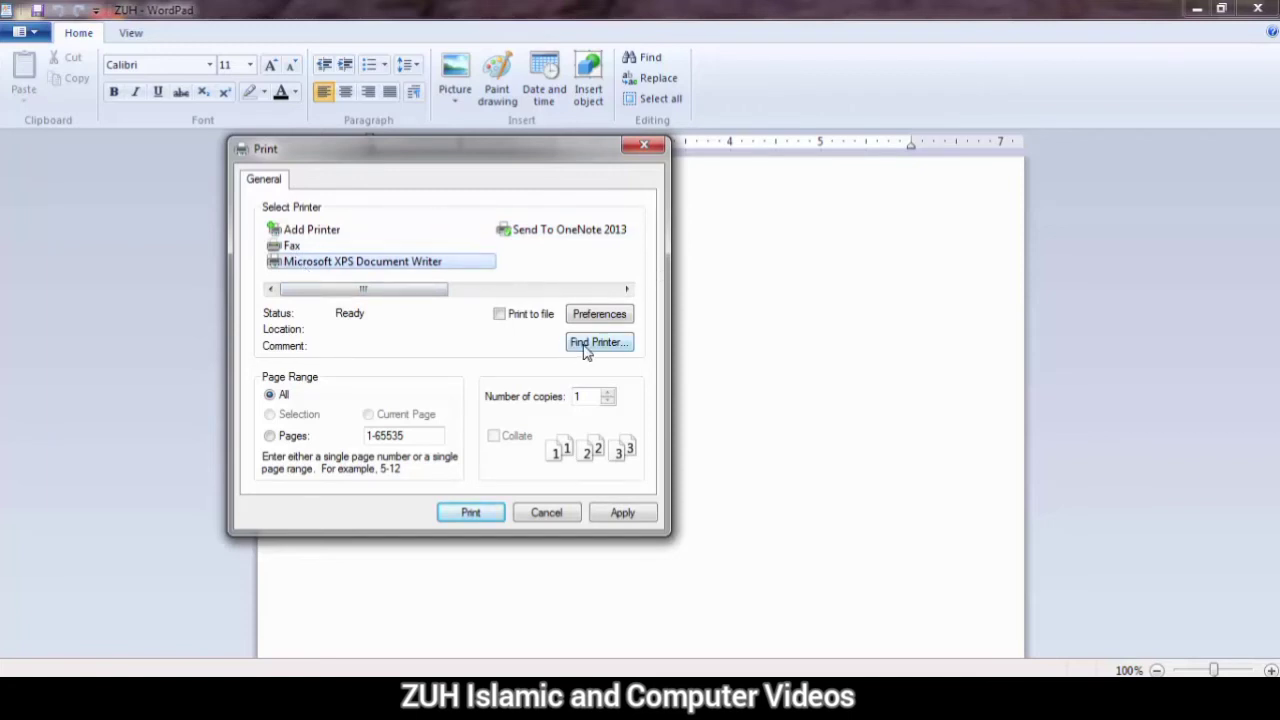
click(603, 314)
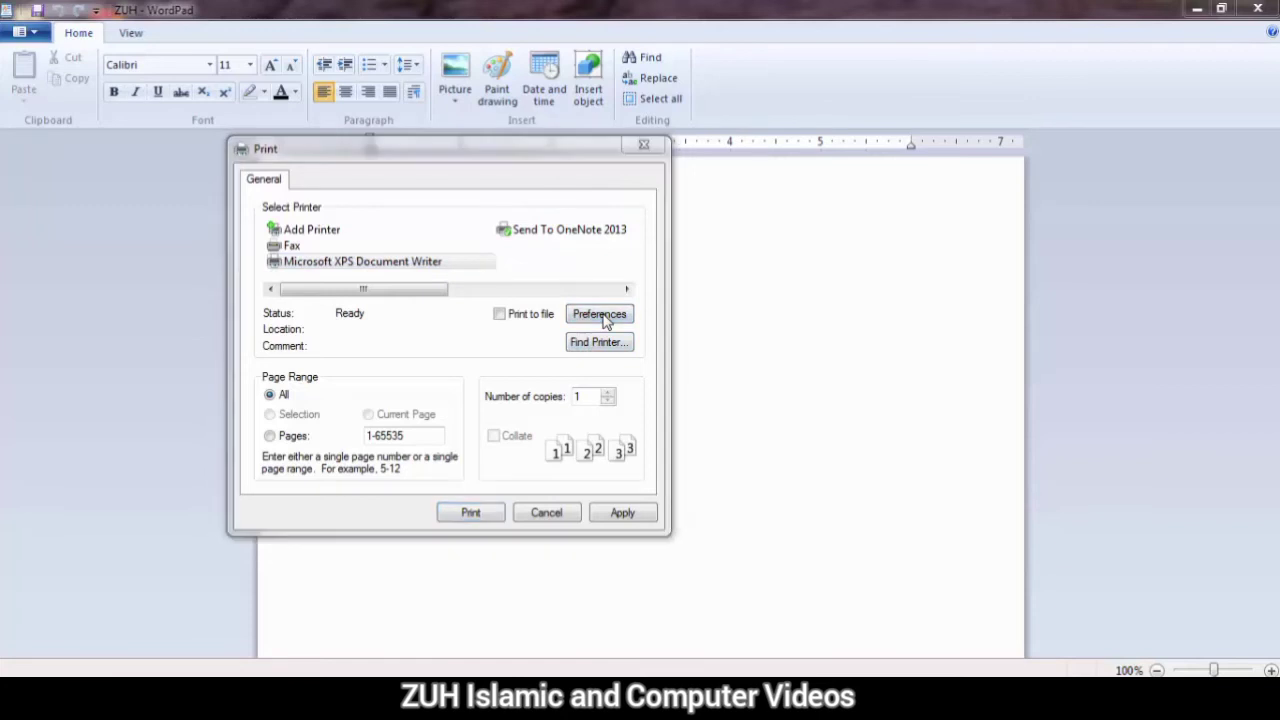
Keep Portrait orientation and enable auto-opening XPS files in the viewer, then confirm the preferences.
click(466, 302)
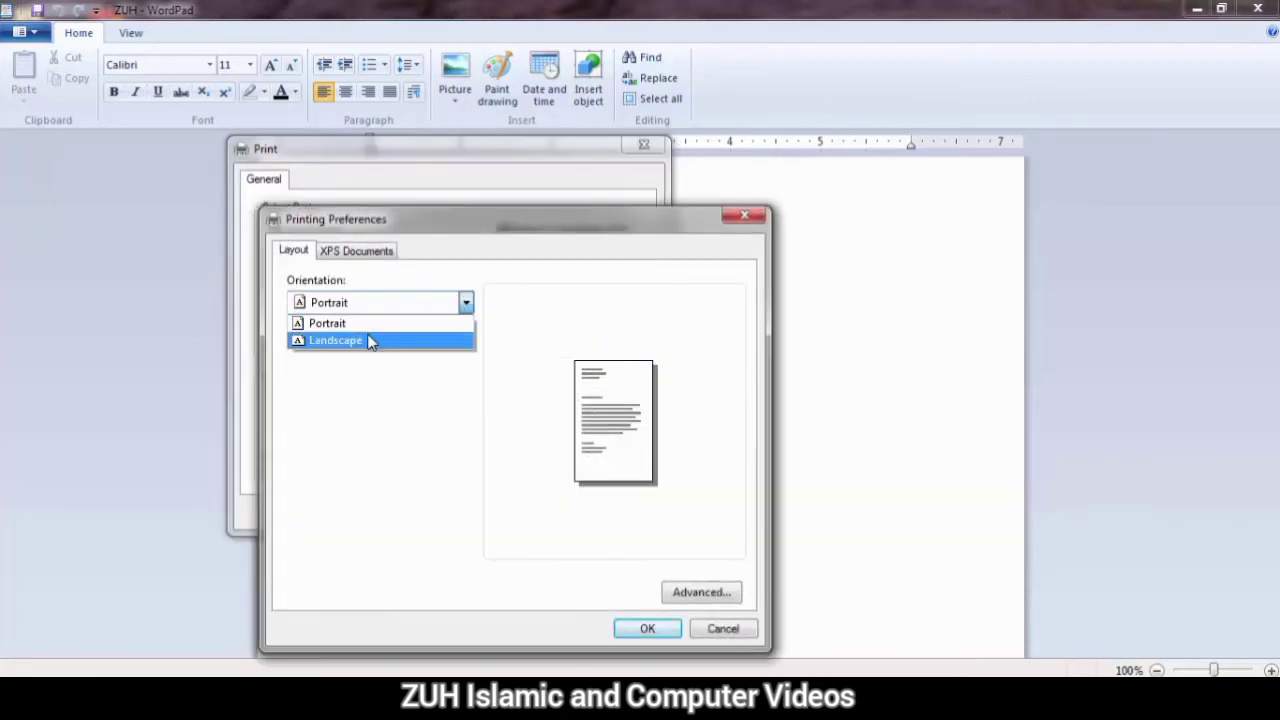
click(368, 341)
click(466, 302)
click(343, 320)
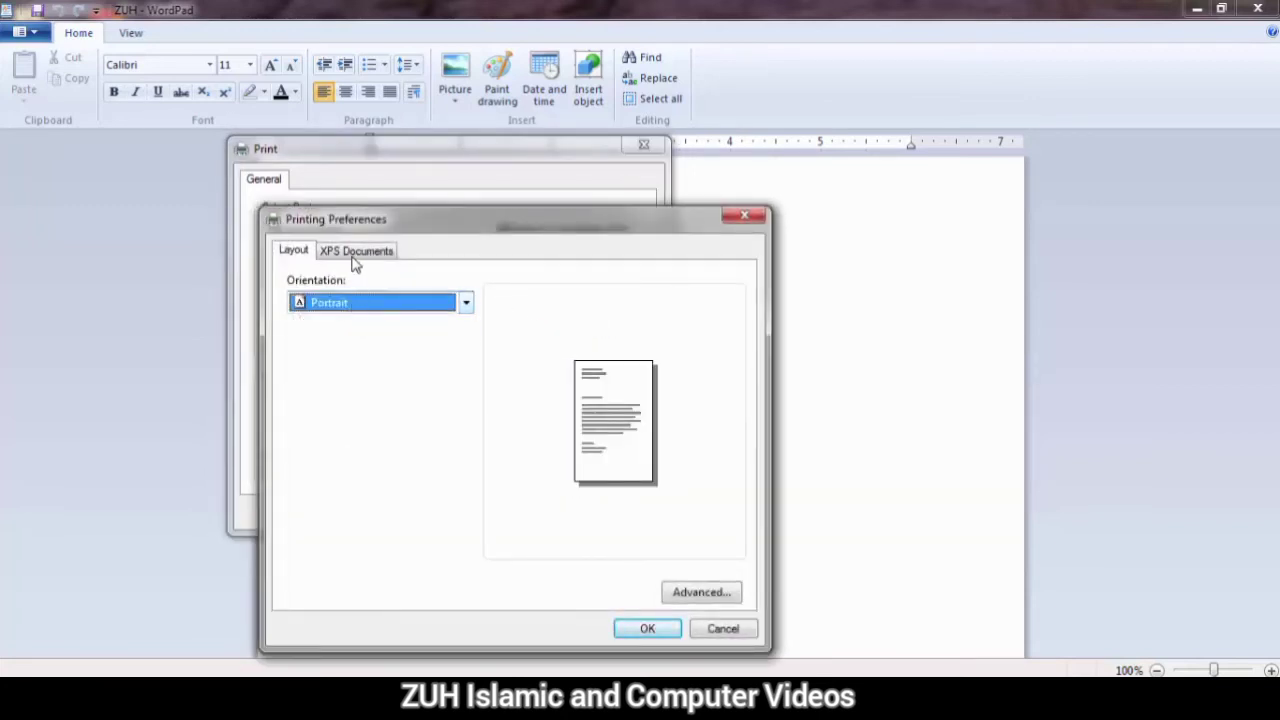
click(352, 257)
click(336, 371)
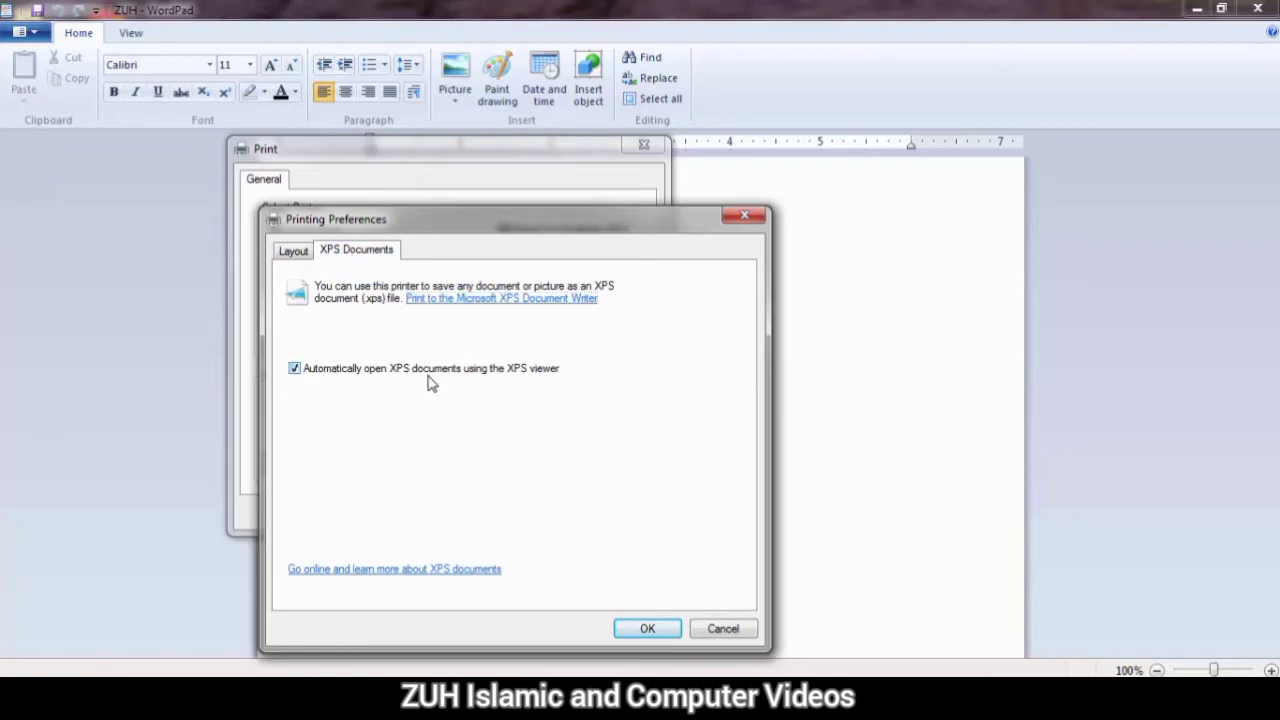
click(650, 628)
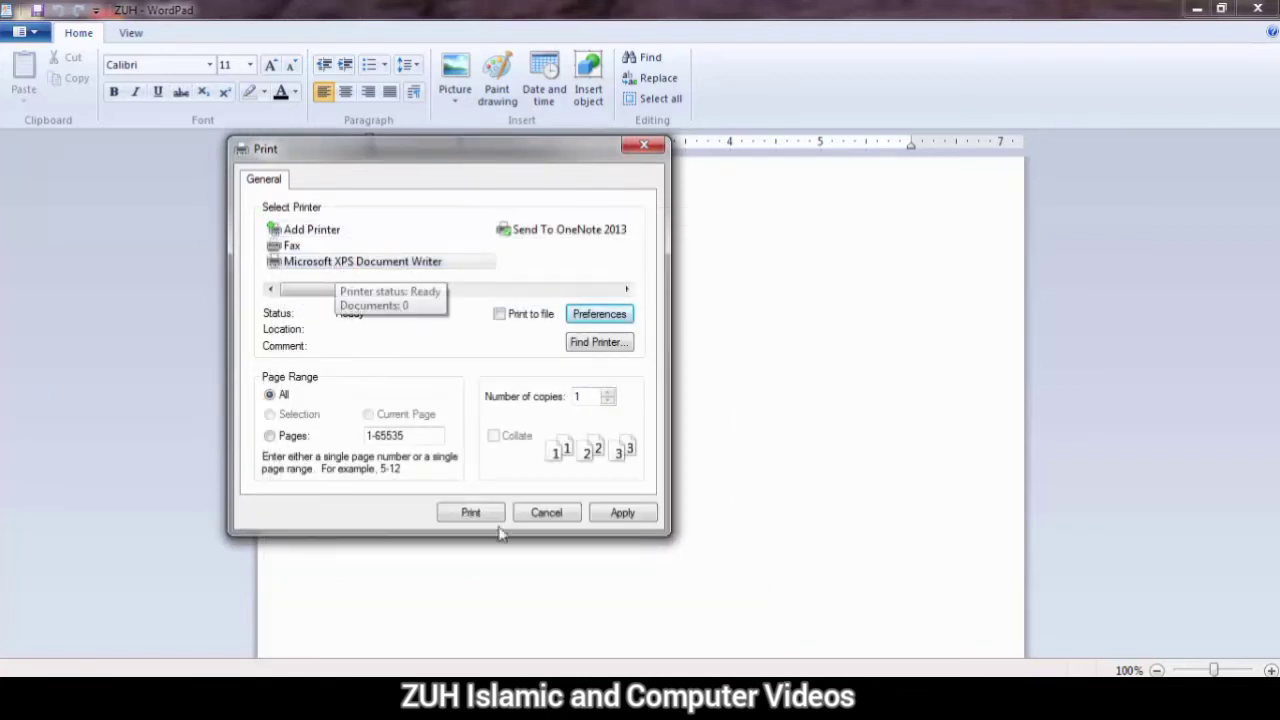
Set the print range to pages 1-5 and select the Fax printer.
click(470, 513)
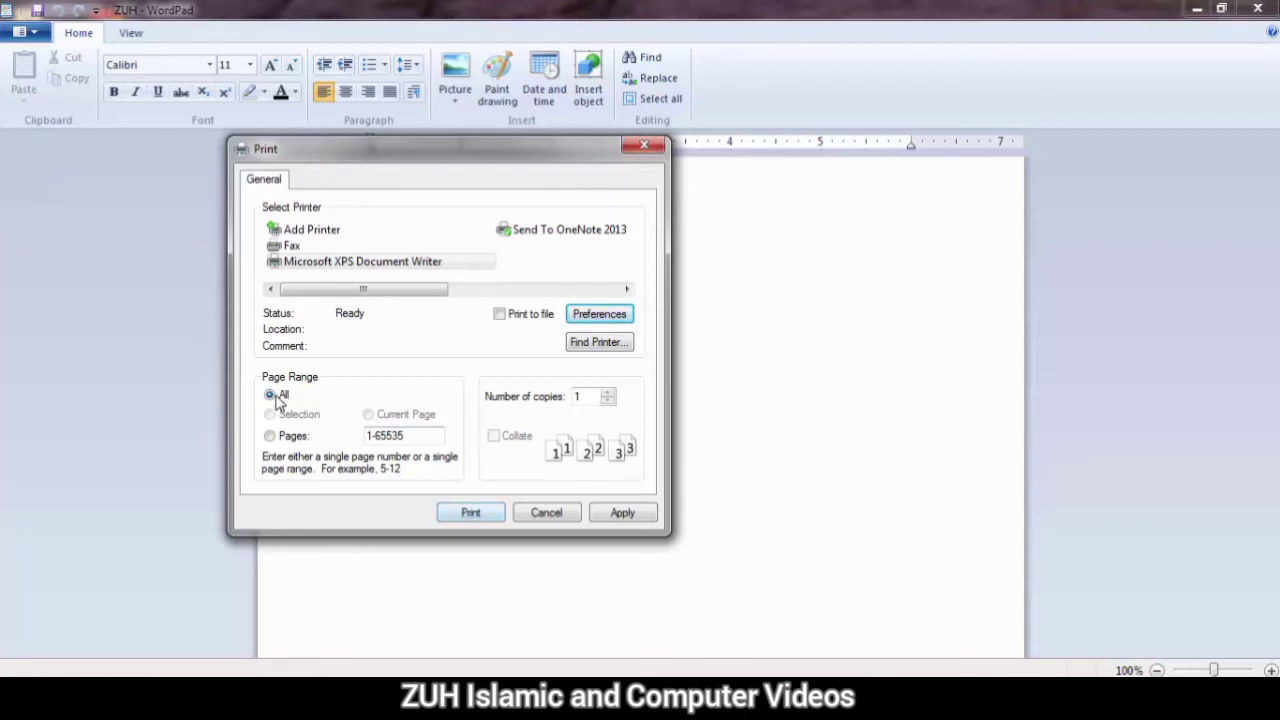
click(270, 436)
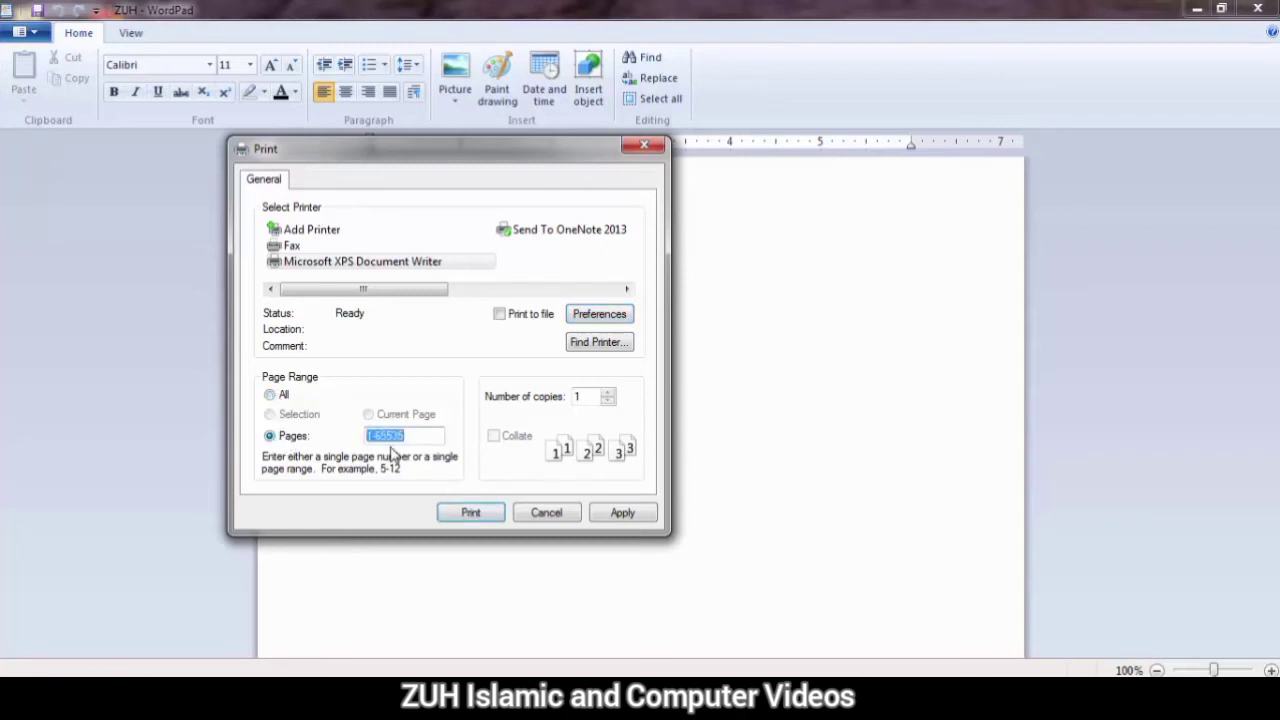
text(1-5)
click(610, 400)
click(290, 247)
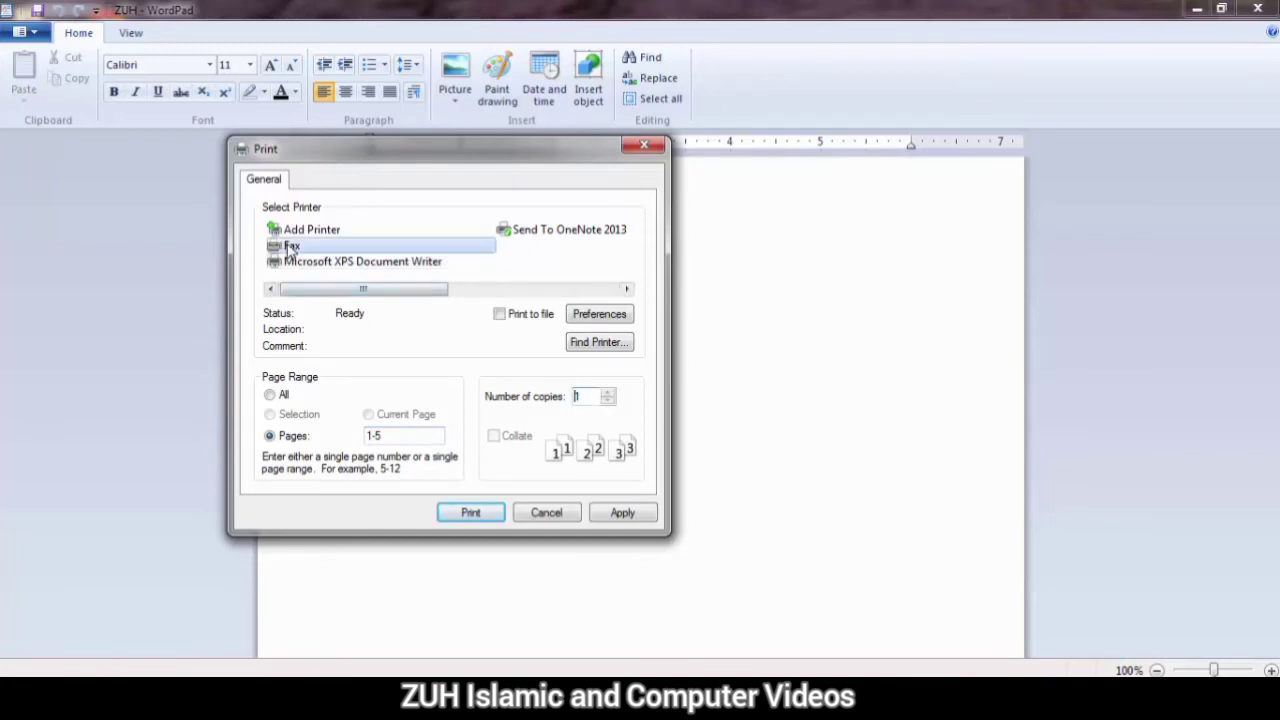
click(545, 232)
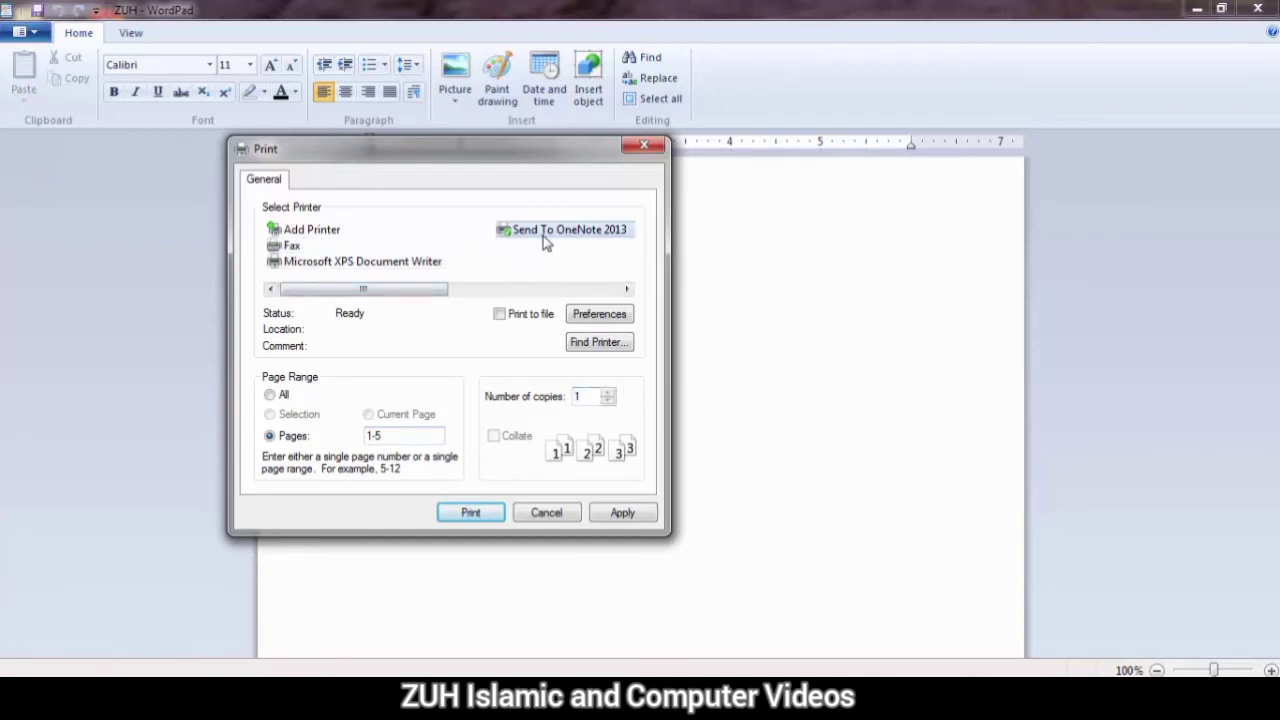
click(318, 248)
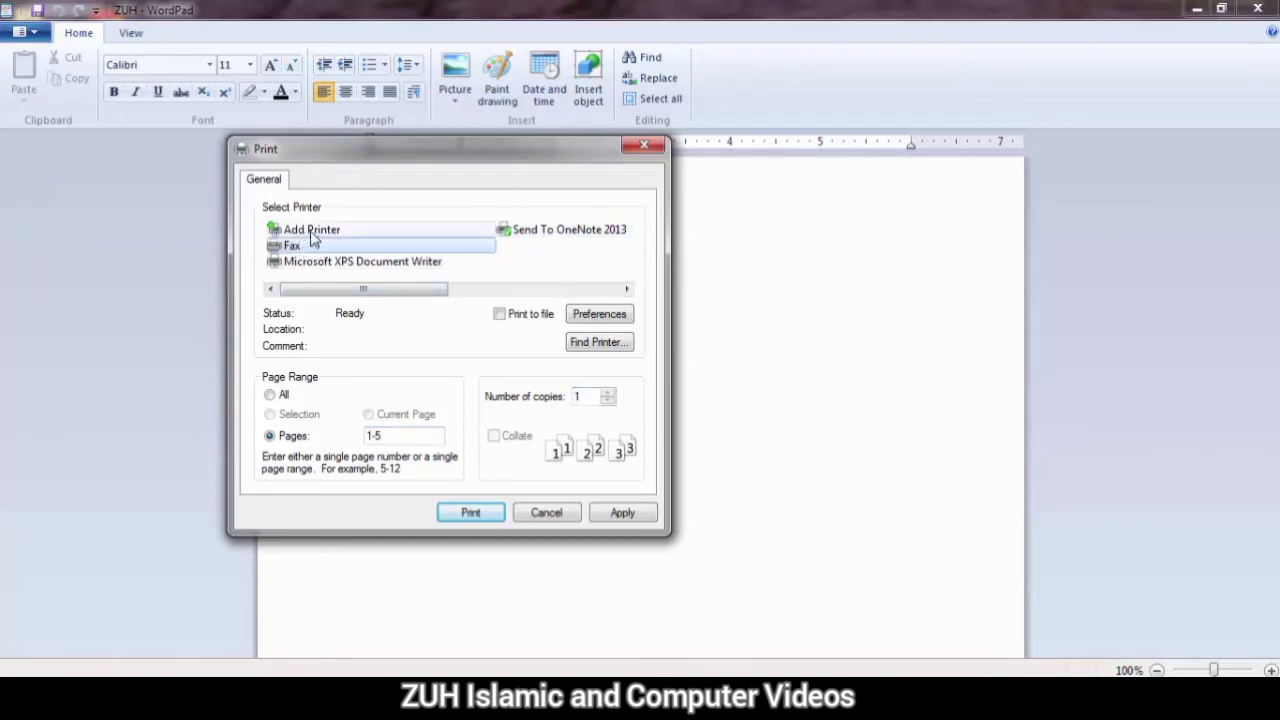
Install a local printer named ZUH using the default port and driver.
double_click(313, 236)
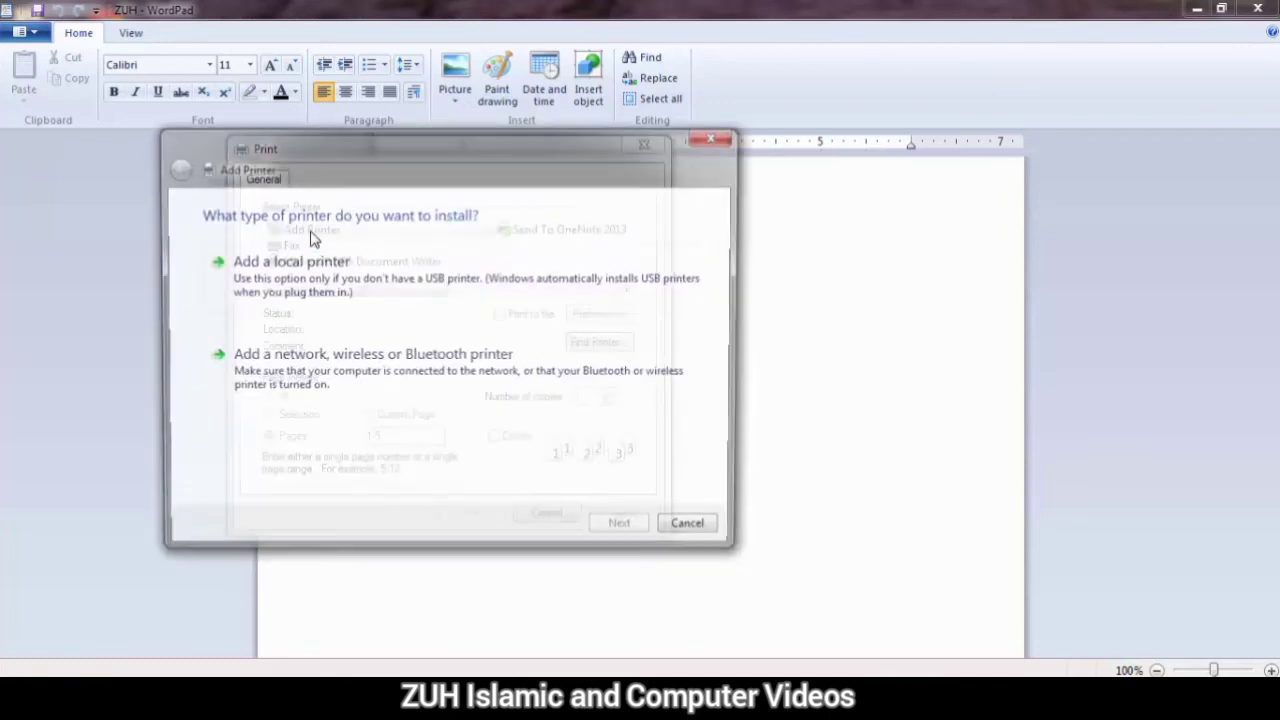
drag(369, 170, 461, 177)
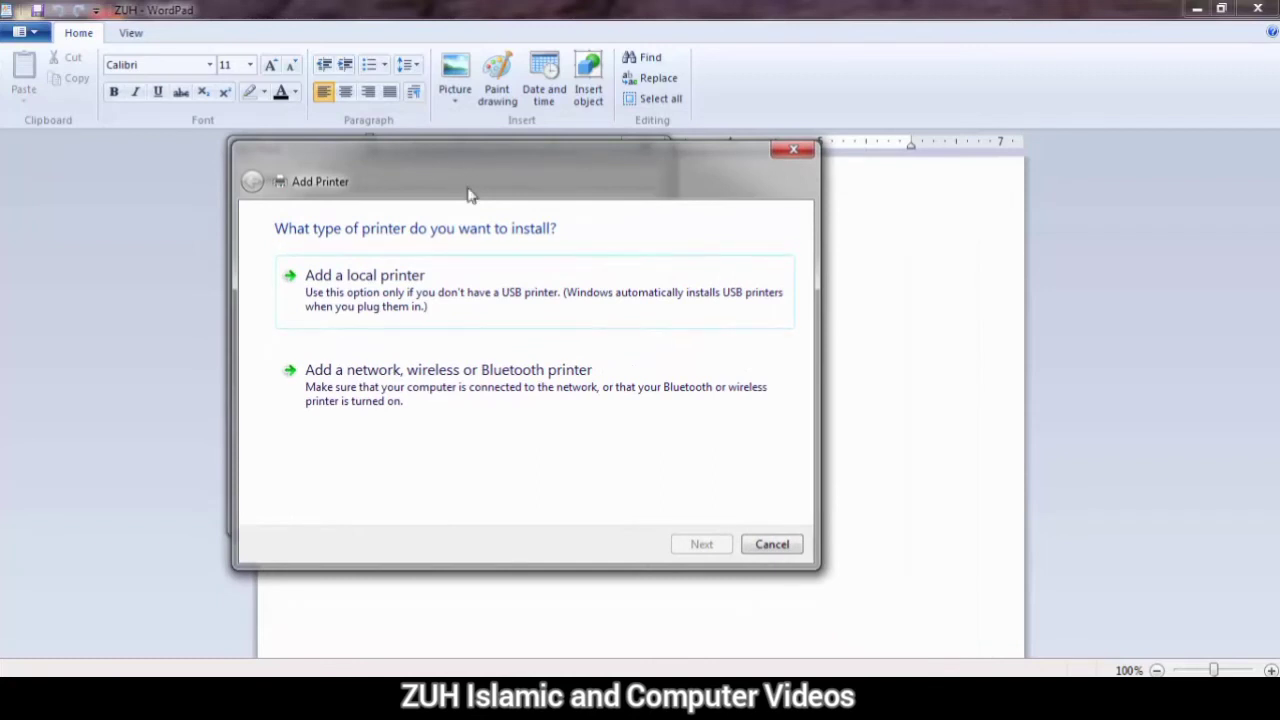
click(383, 292)
click(703, 548)
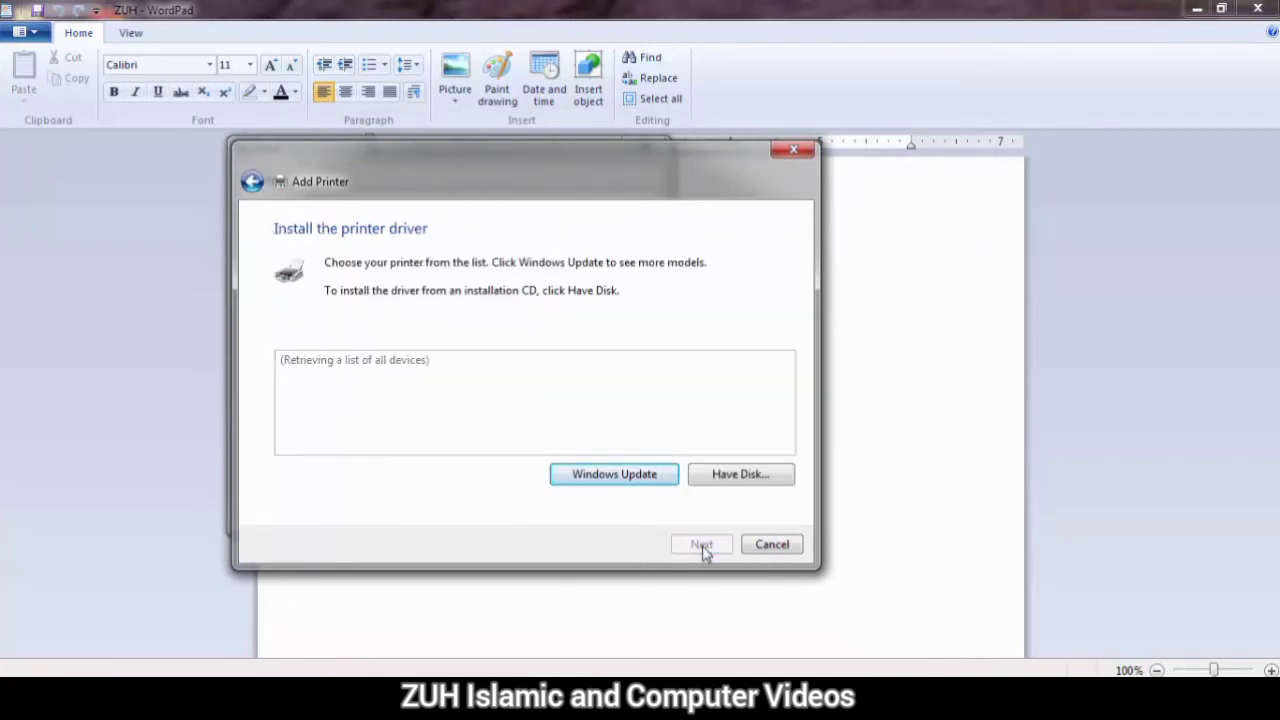
click(703, 547)
text(ZUH)
click(710, 550)
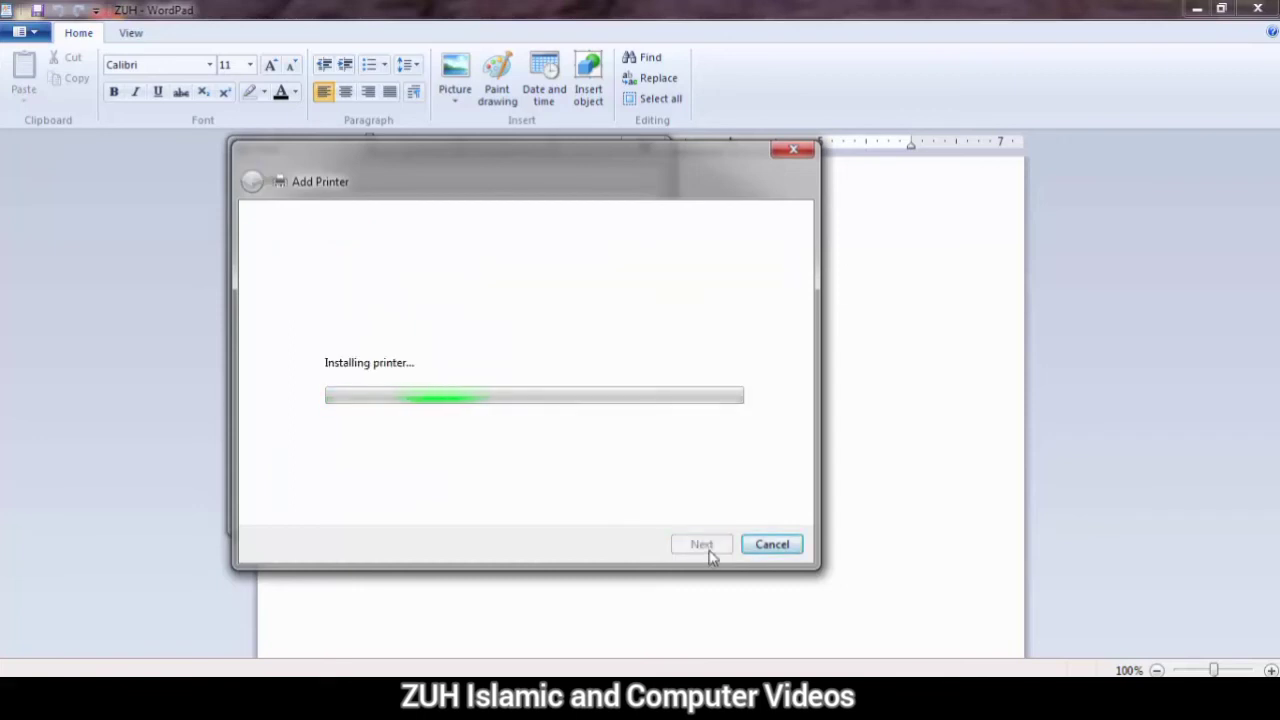
click(705, 546)
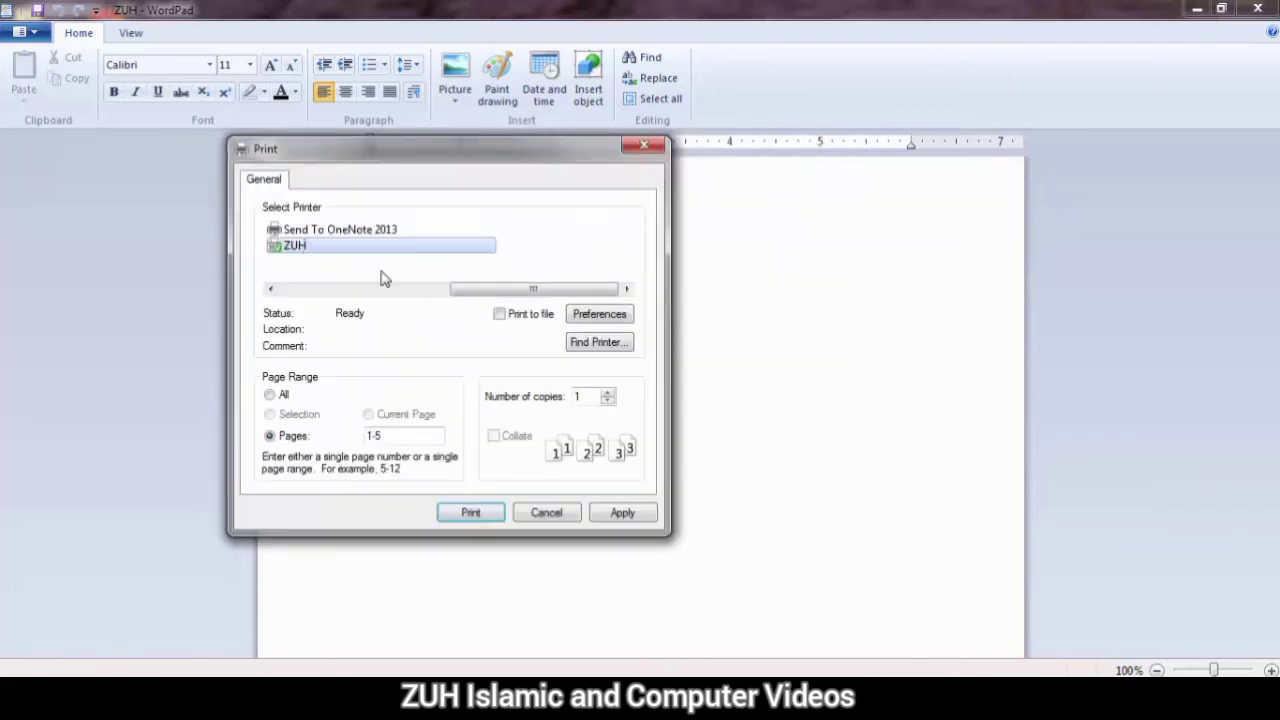
Raise the number of copies to 4 and leave Collate unchecked.
click(608, 393)
click(608, 393)
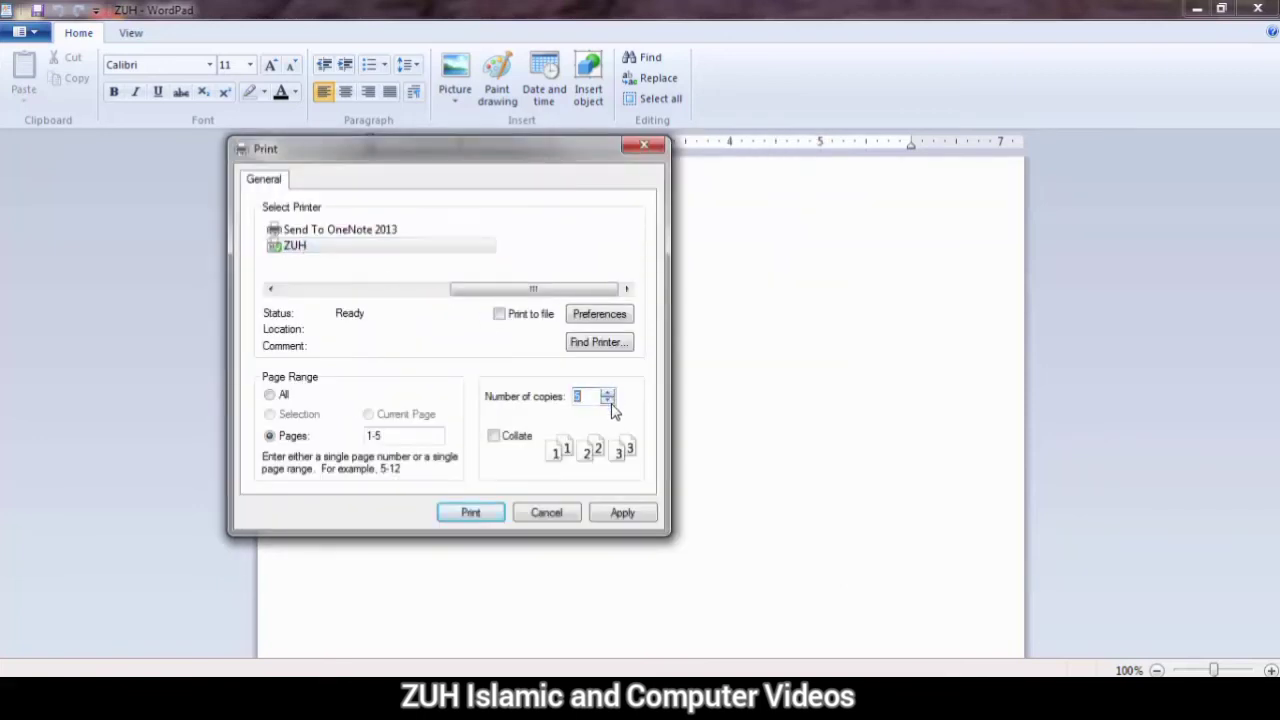
click(494, 438)
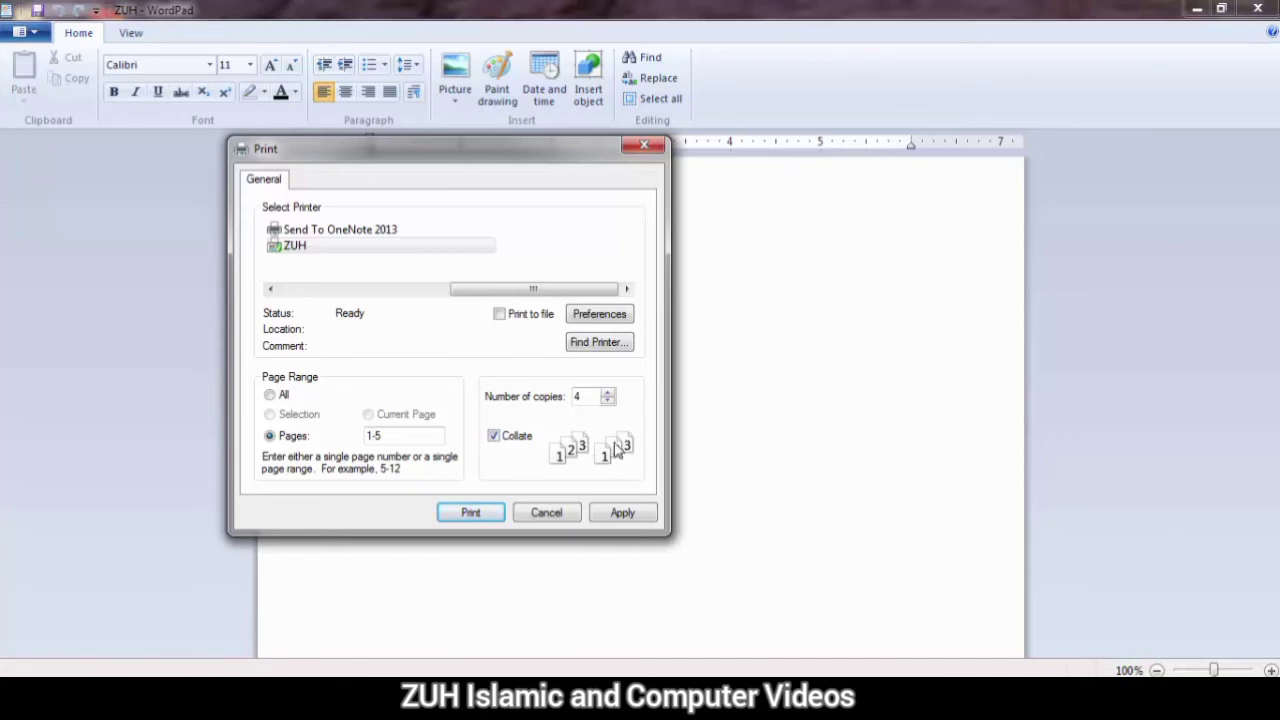
click(496, 438)
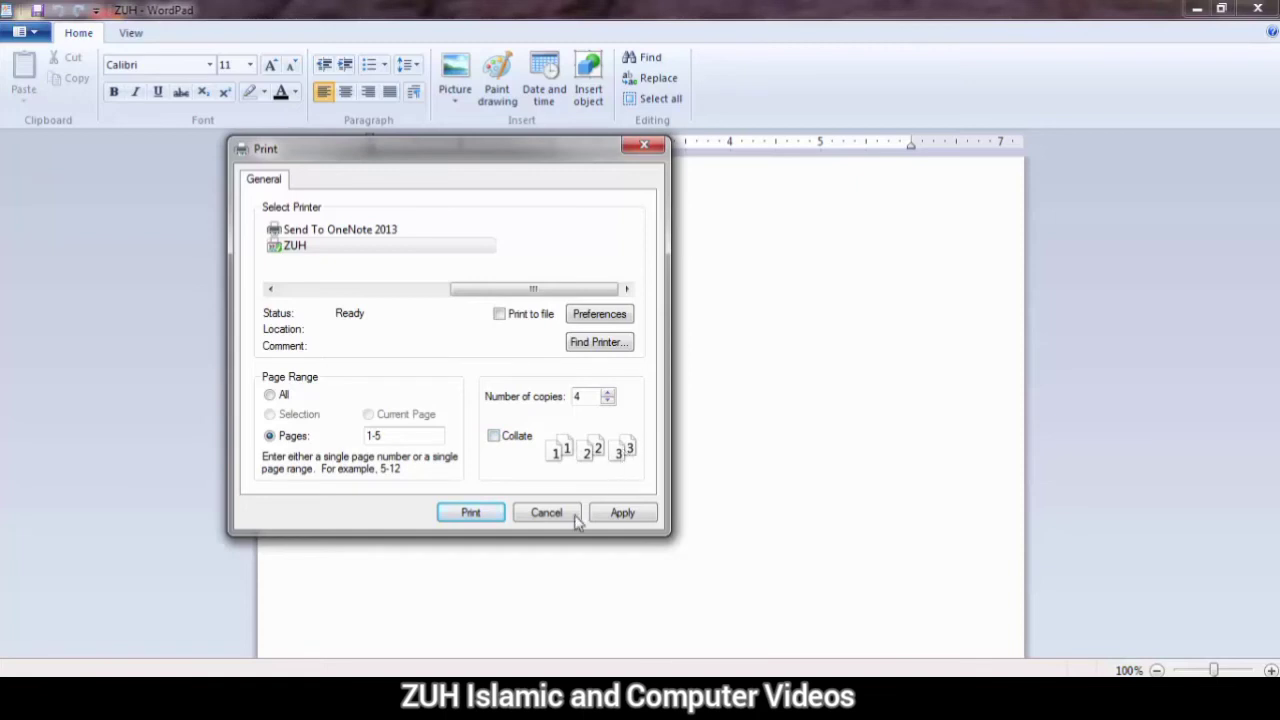
In ZUH preferences, set Back to Front page order, 4 pages per sheet with borders.
click(599, 314)
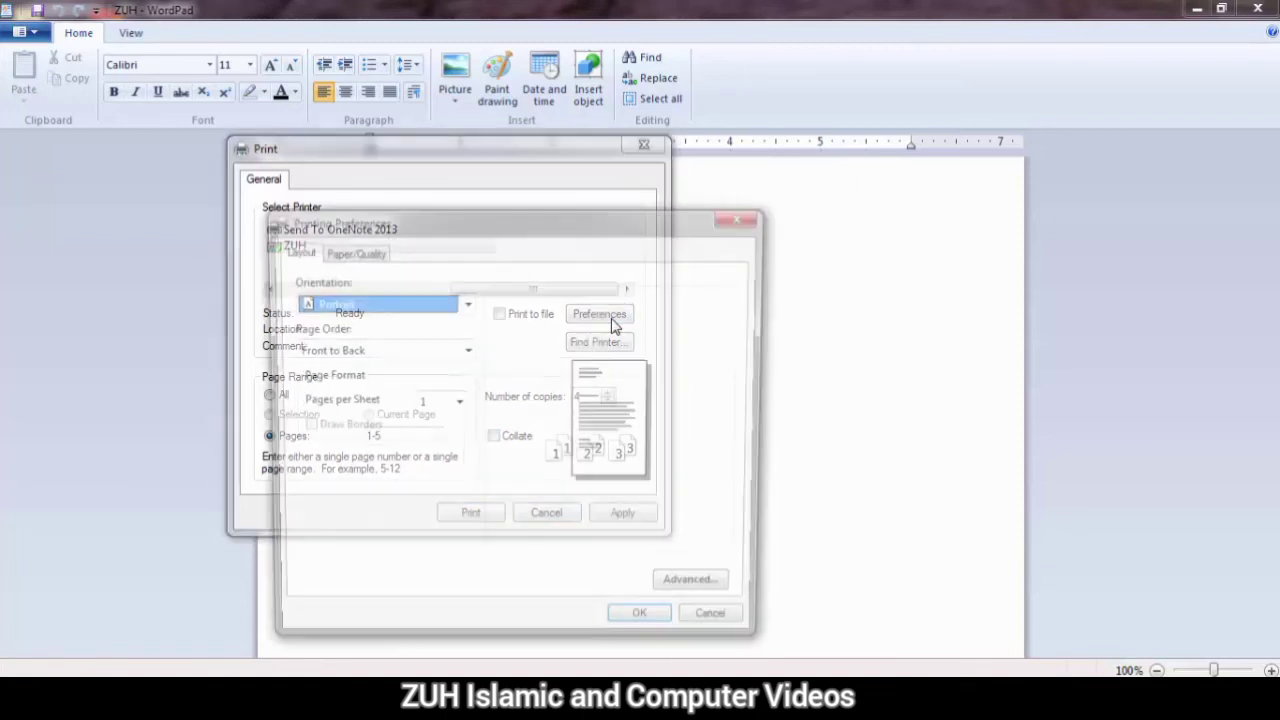
click(356, 351)
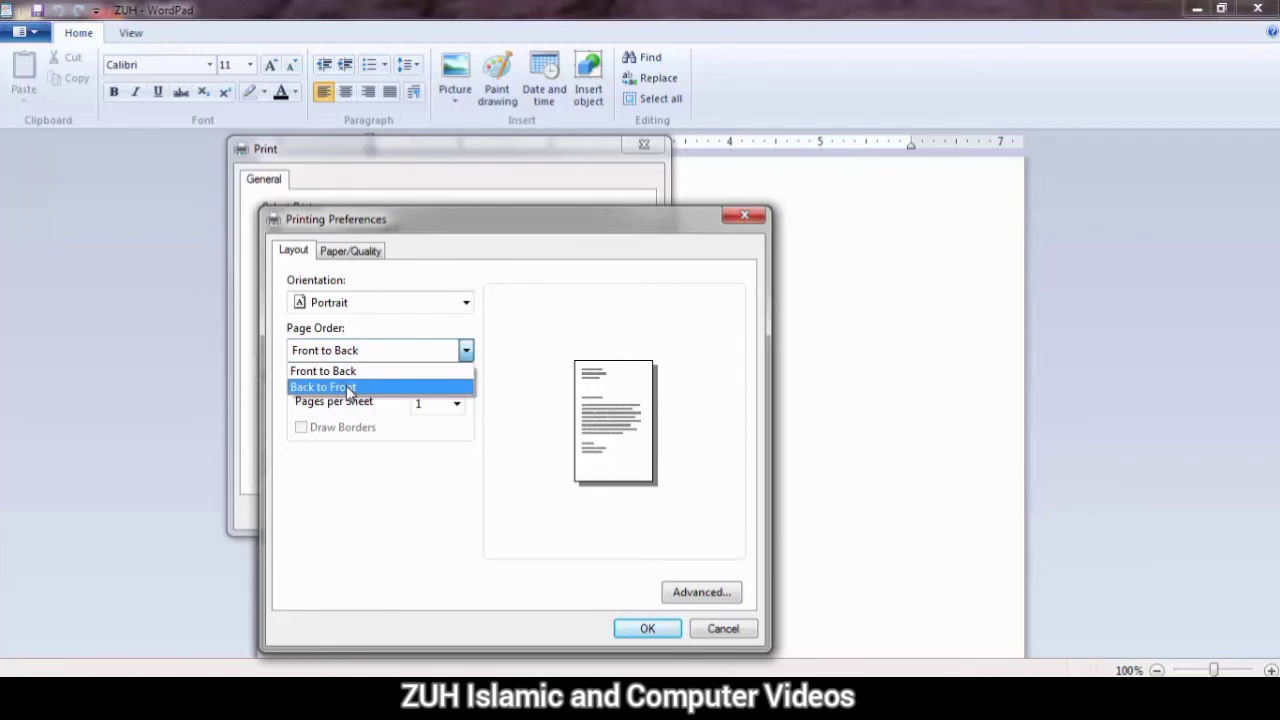
click(349, 389)
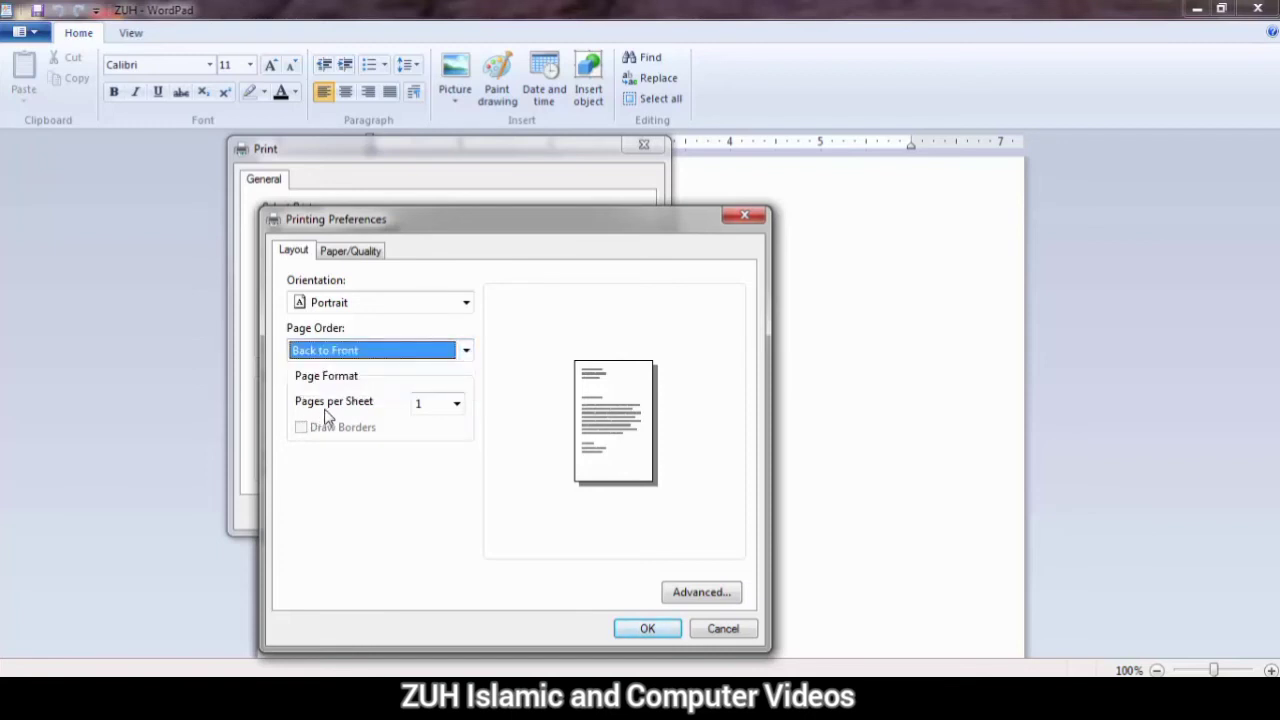
click(345, 358)
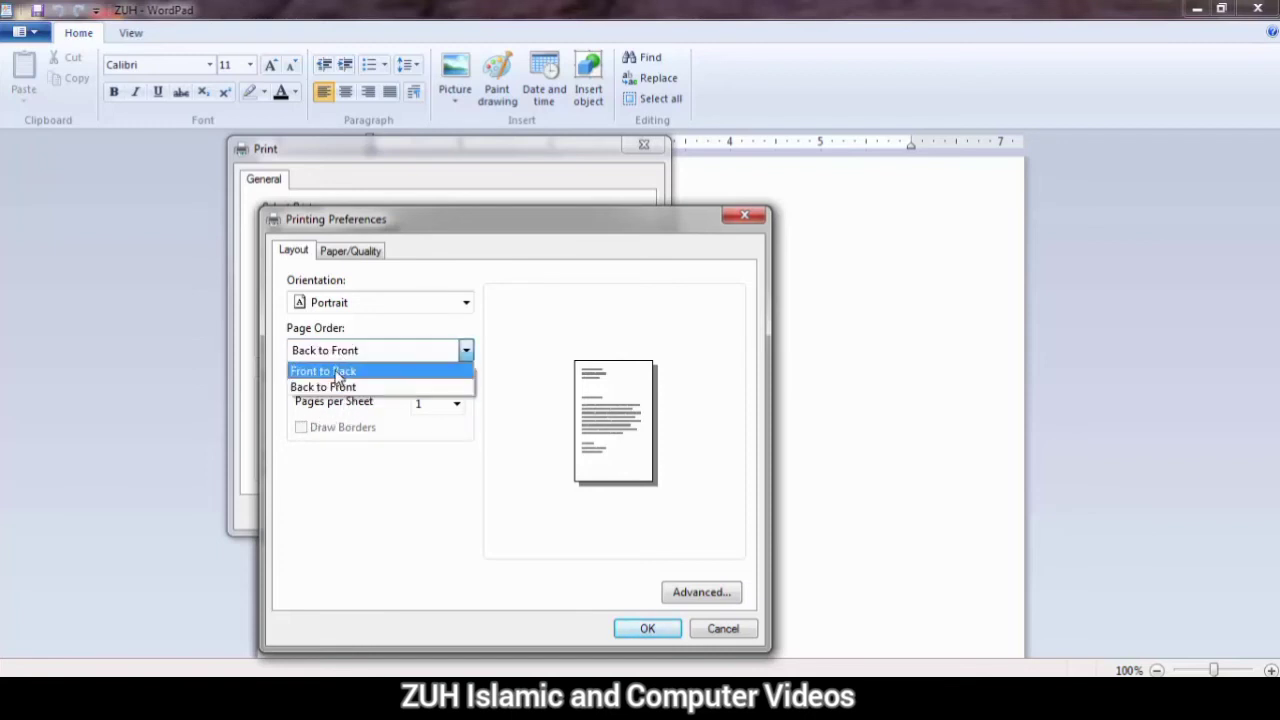
click(362, 390)
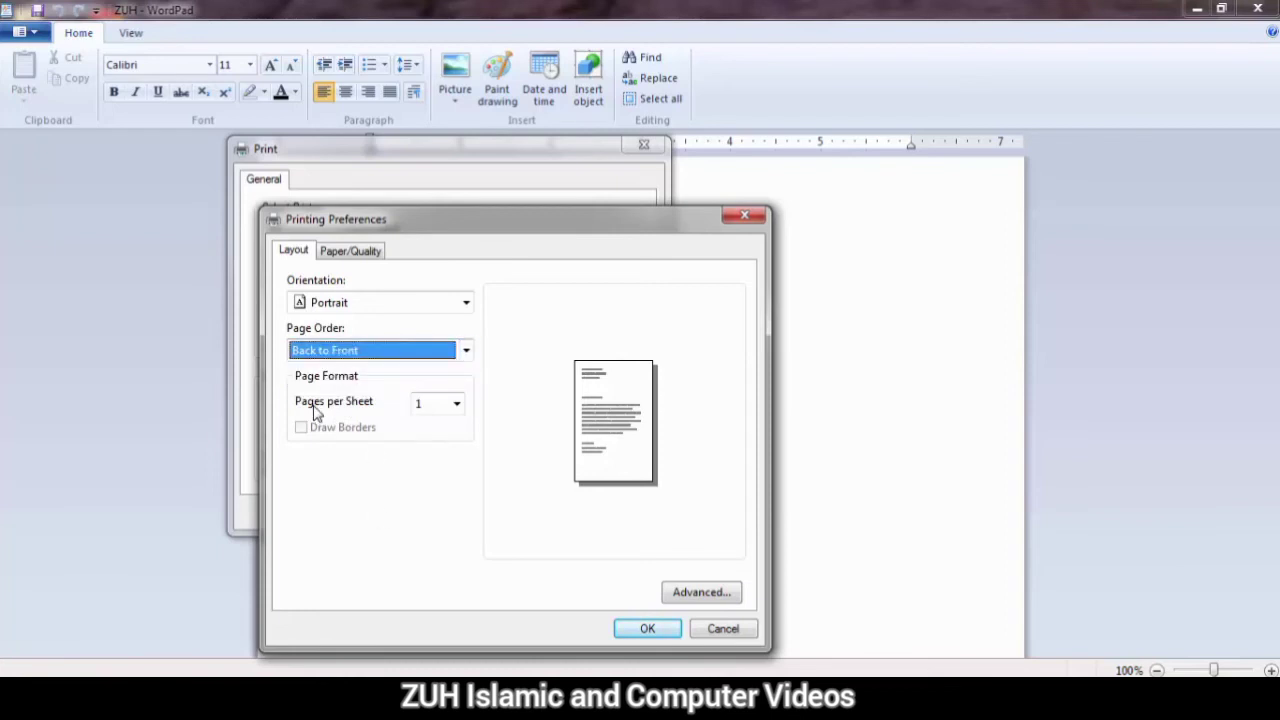
click(456, 404)
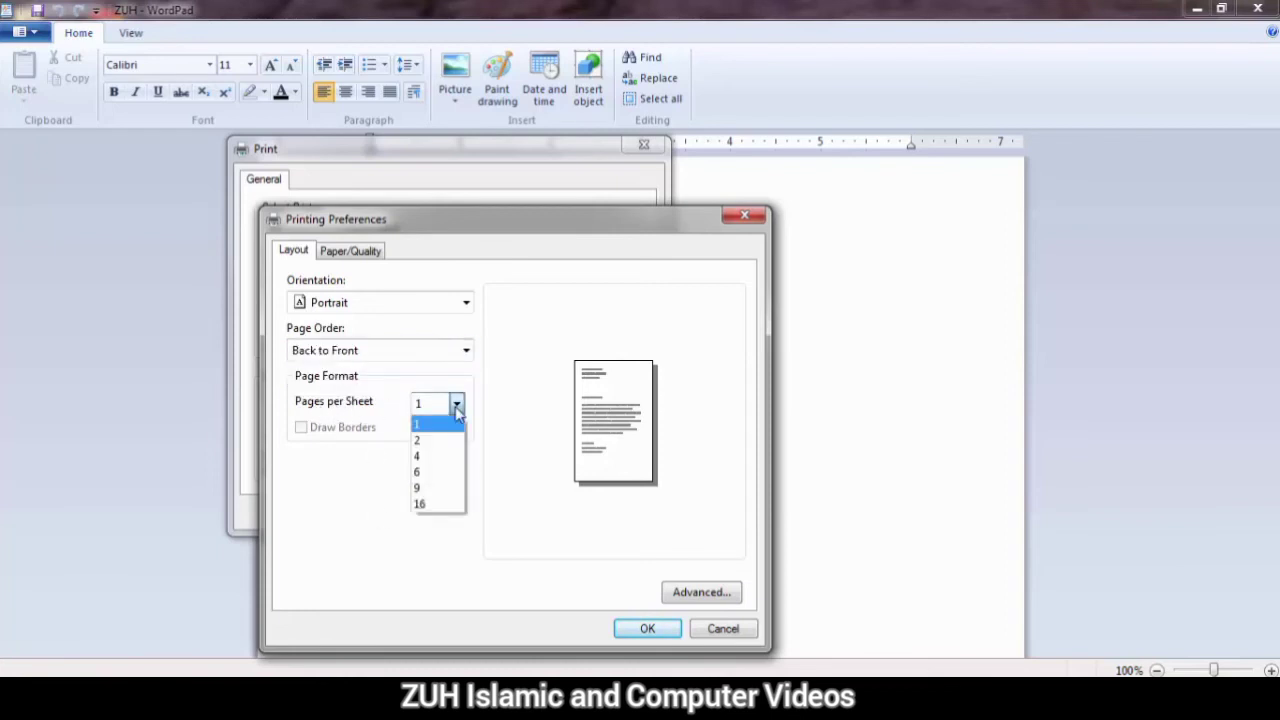
click(420, 456)
click(362, 430)
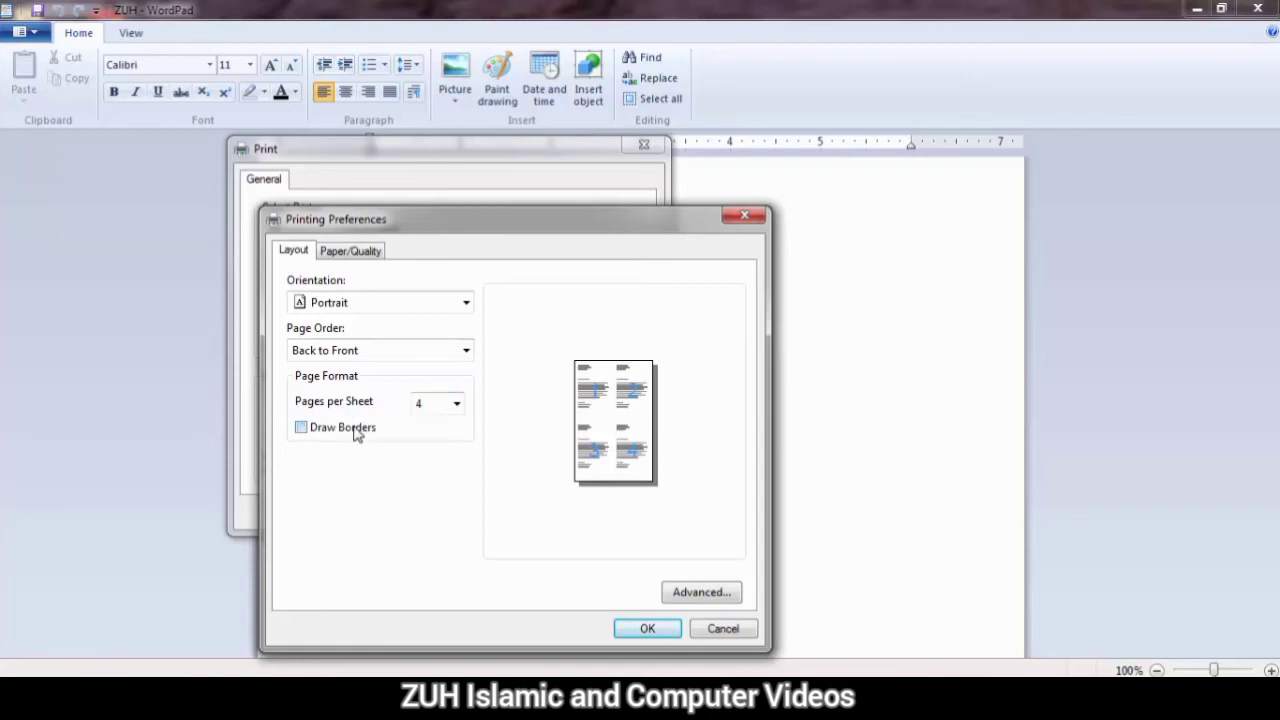
click(358, 433)
Choose Color printing on the paper and quality settings and confirm the preferences.
click(355, 252)
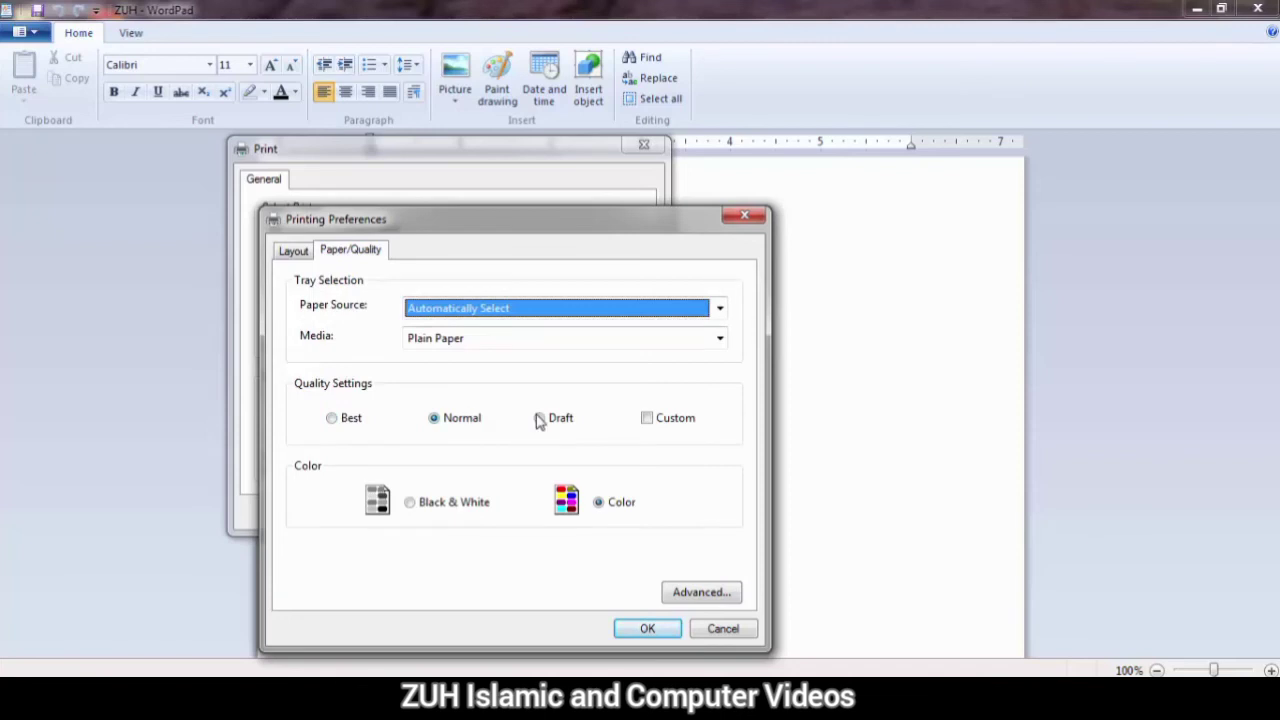
click(429, 504)
click(599, 502)
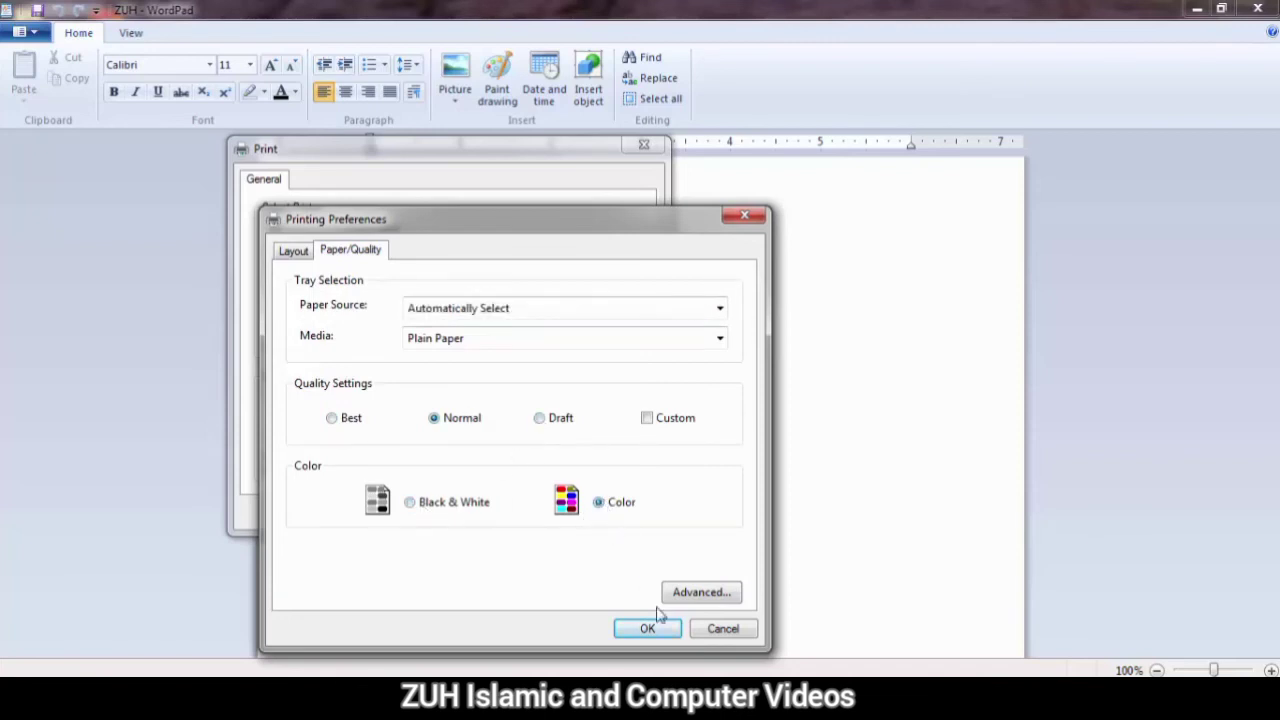
click(650, 628)
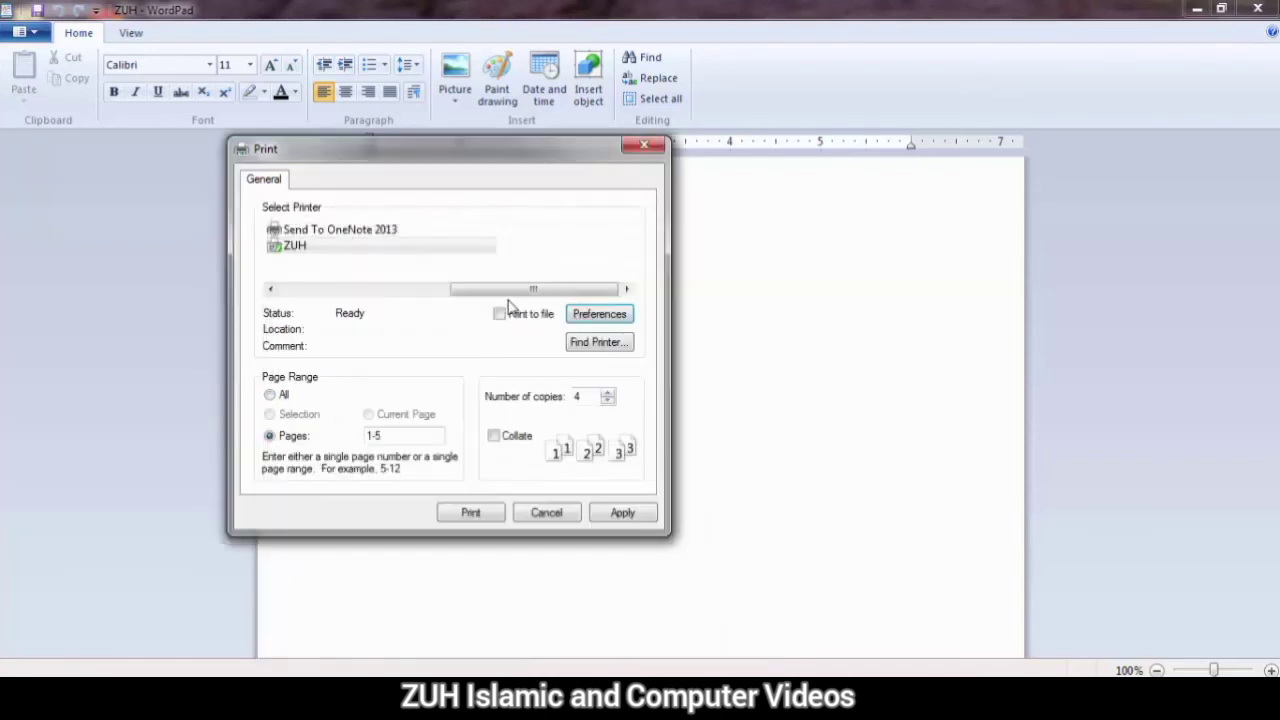
Cancel printing and set the page to A4 size in Portrait orientation.
click(546, 513)
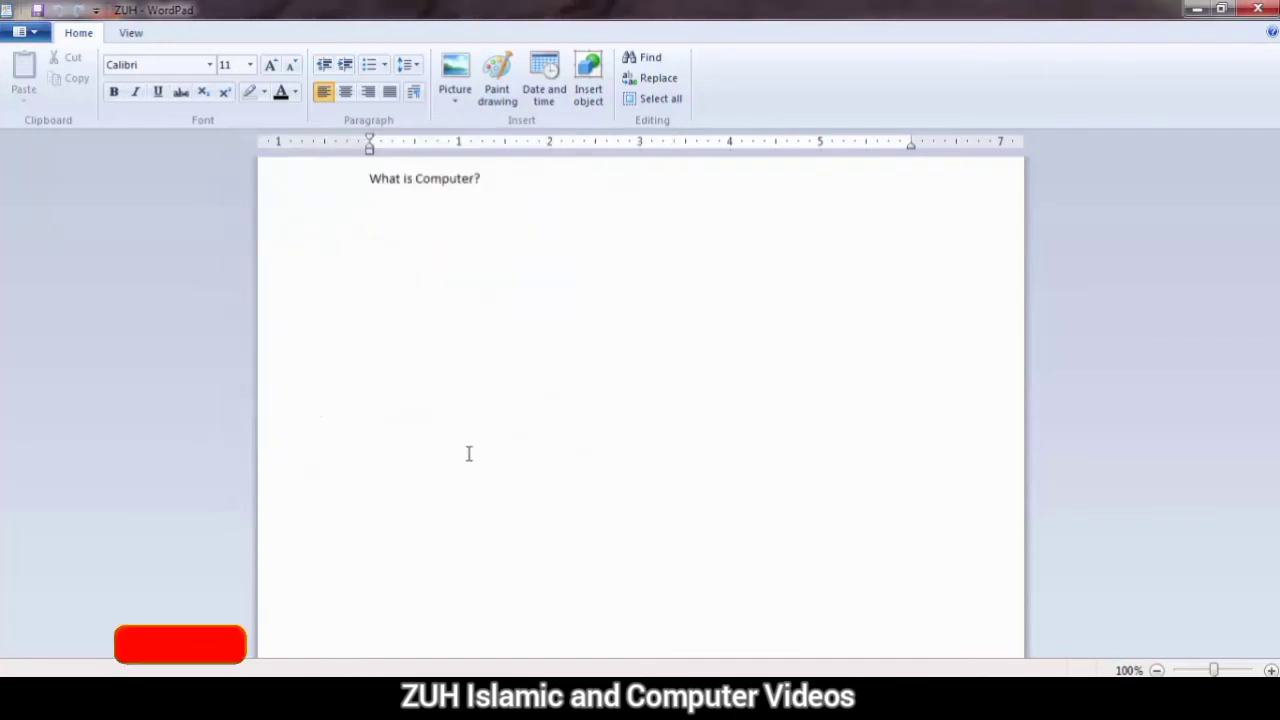
click(33, 36)
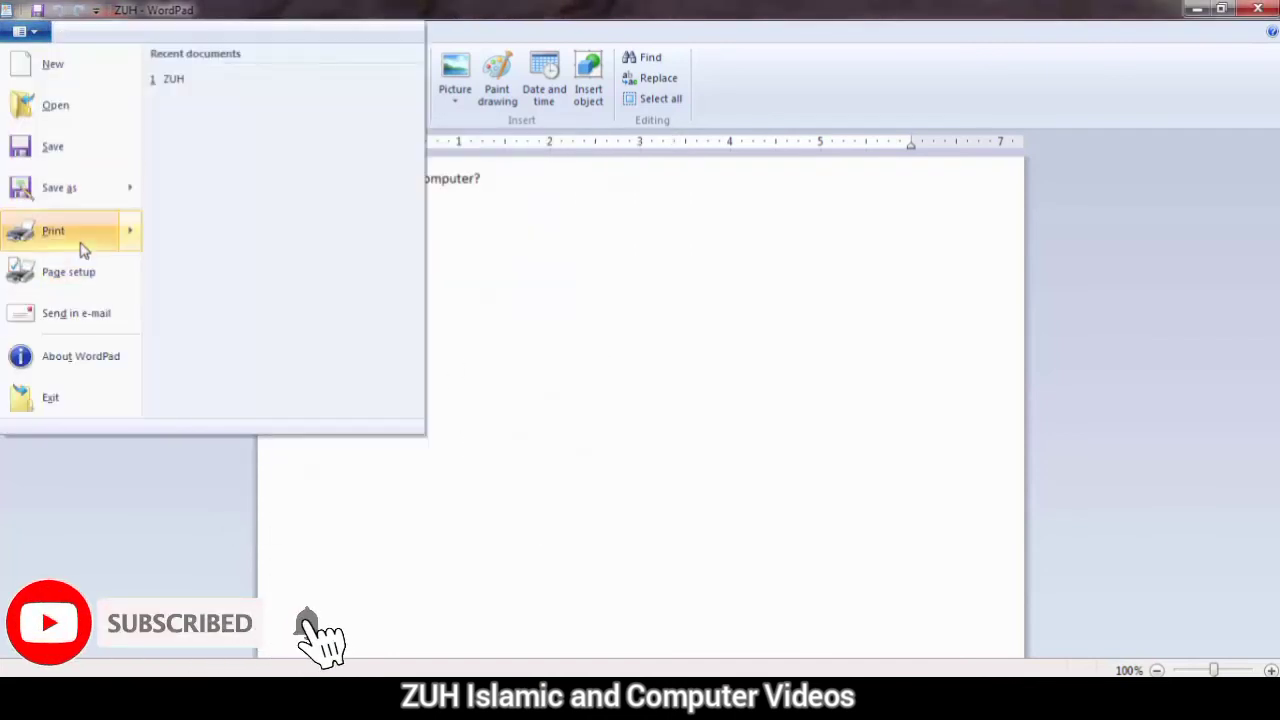
click(82, 274)
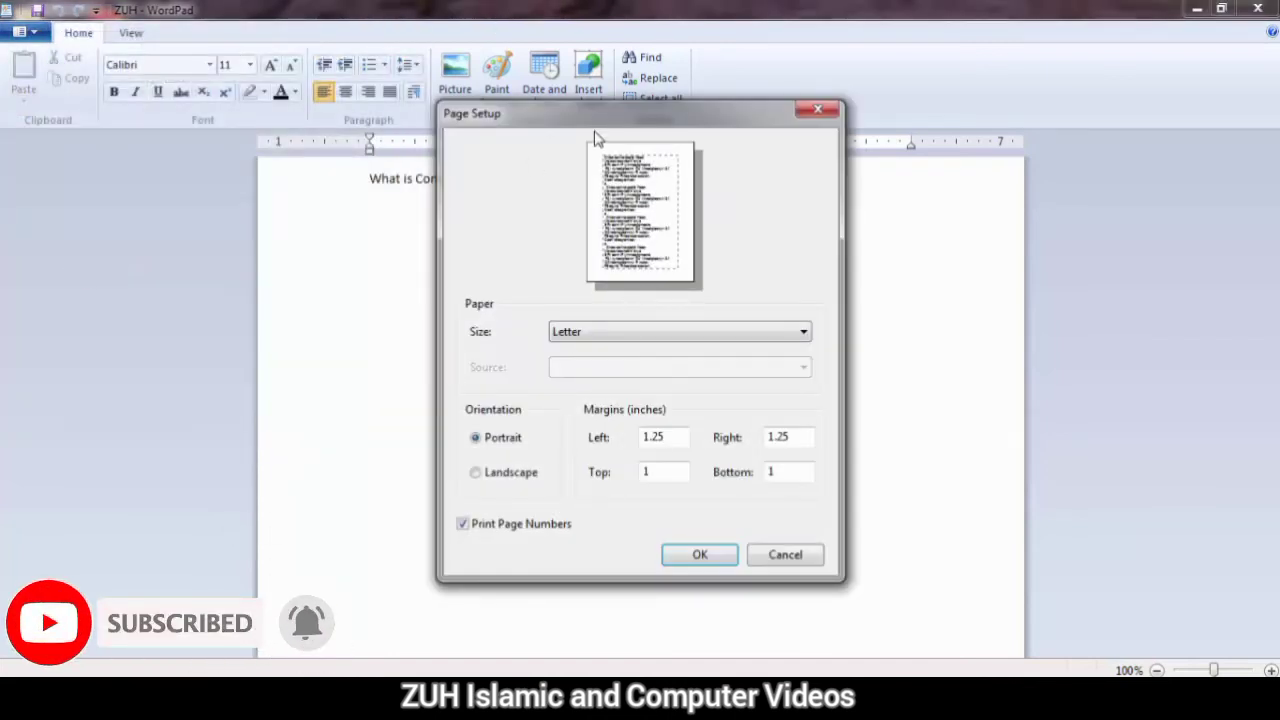
drag(589, 119, 465, 52)
click(500, 258)
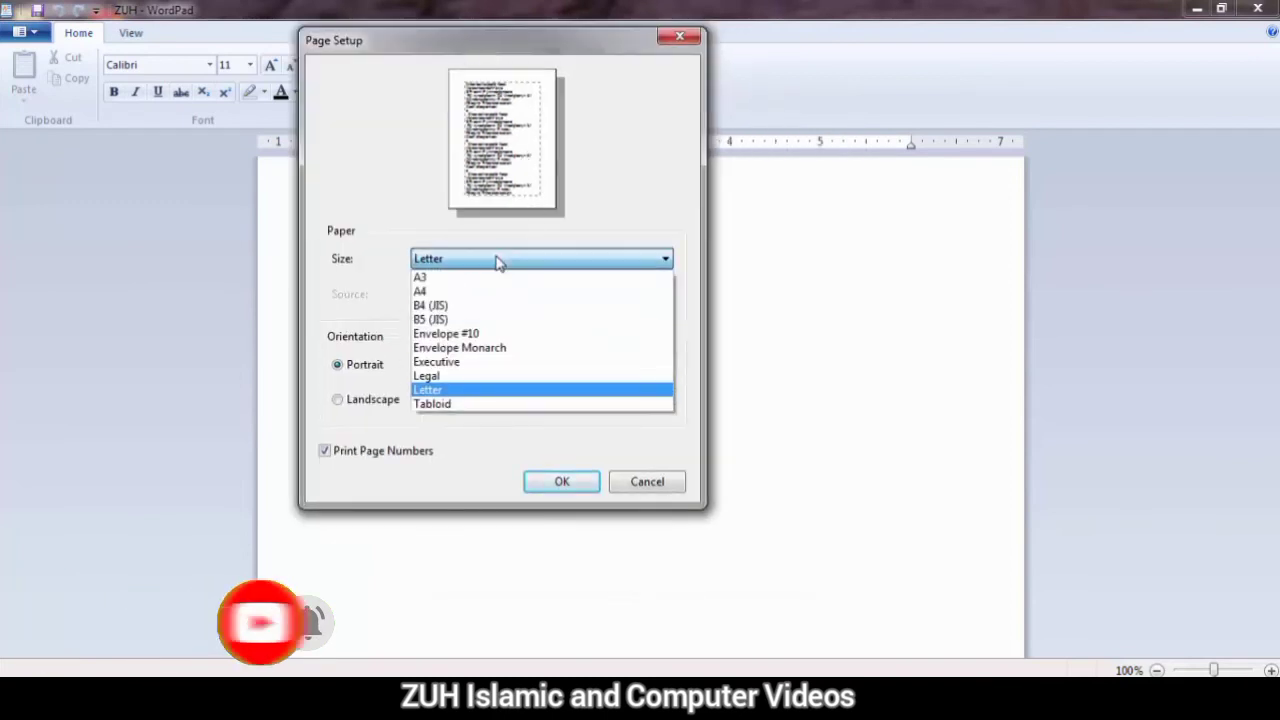
click(458, 295)
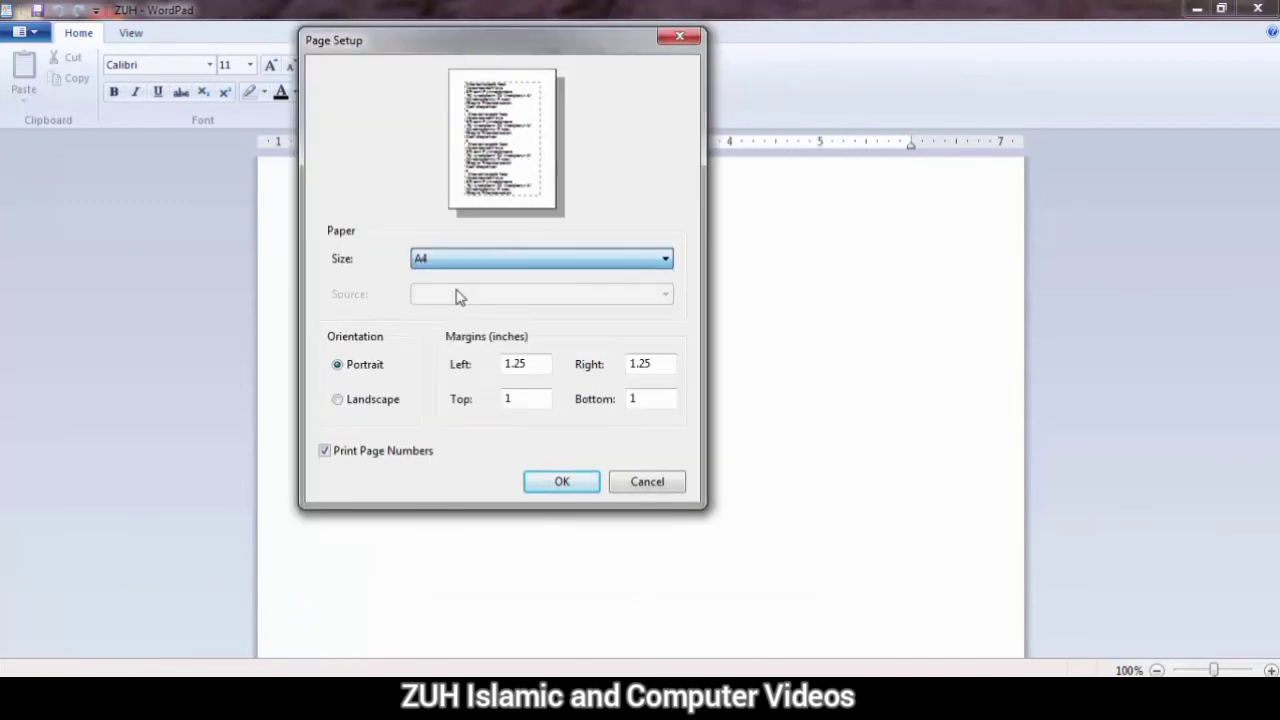
click(372, 402)
click(352, 370)
Keep 1.25-inch side margins, set the bottom margin to 1 inch, and confirm.
drag(531, 364, 486, 358)
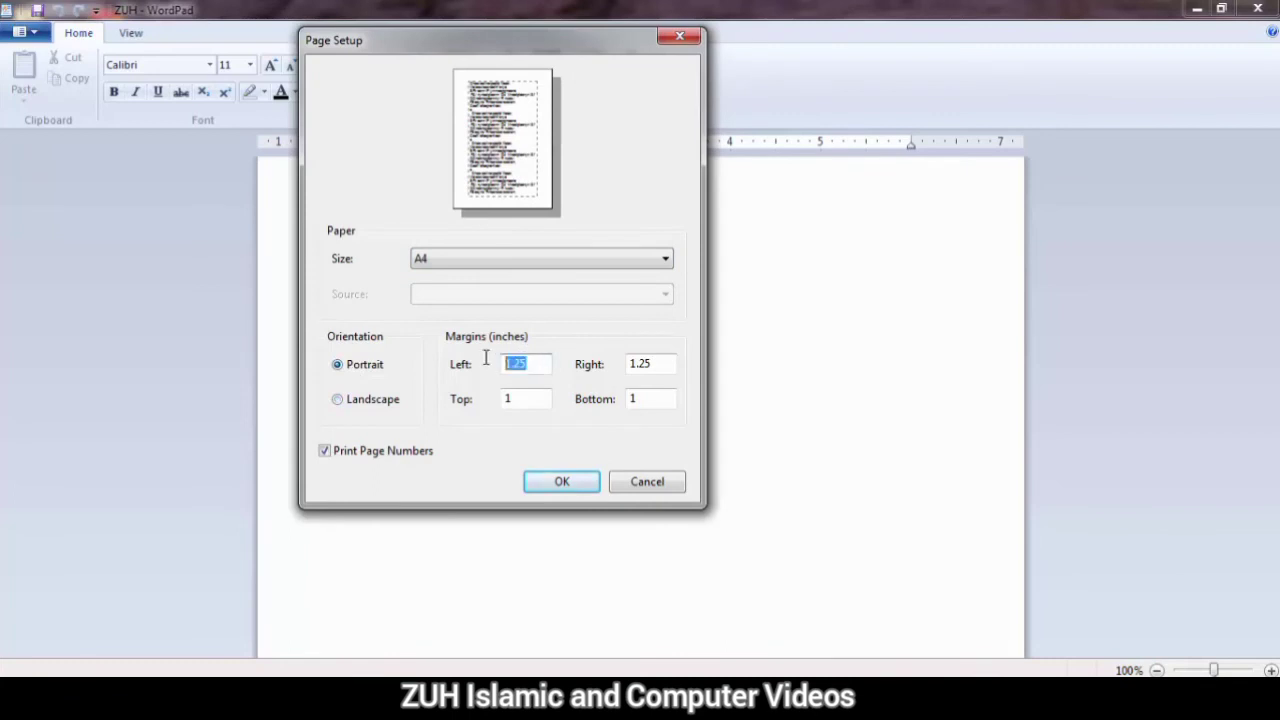
click(660, 367)
double_click(632, 400)
text(1)
click(561, 484)
click(33, 34)
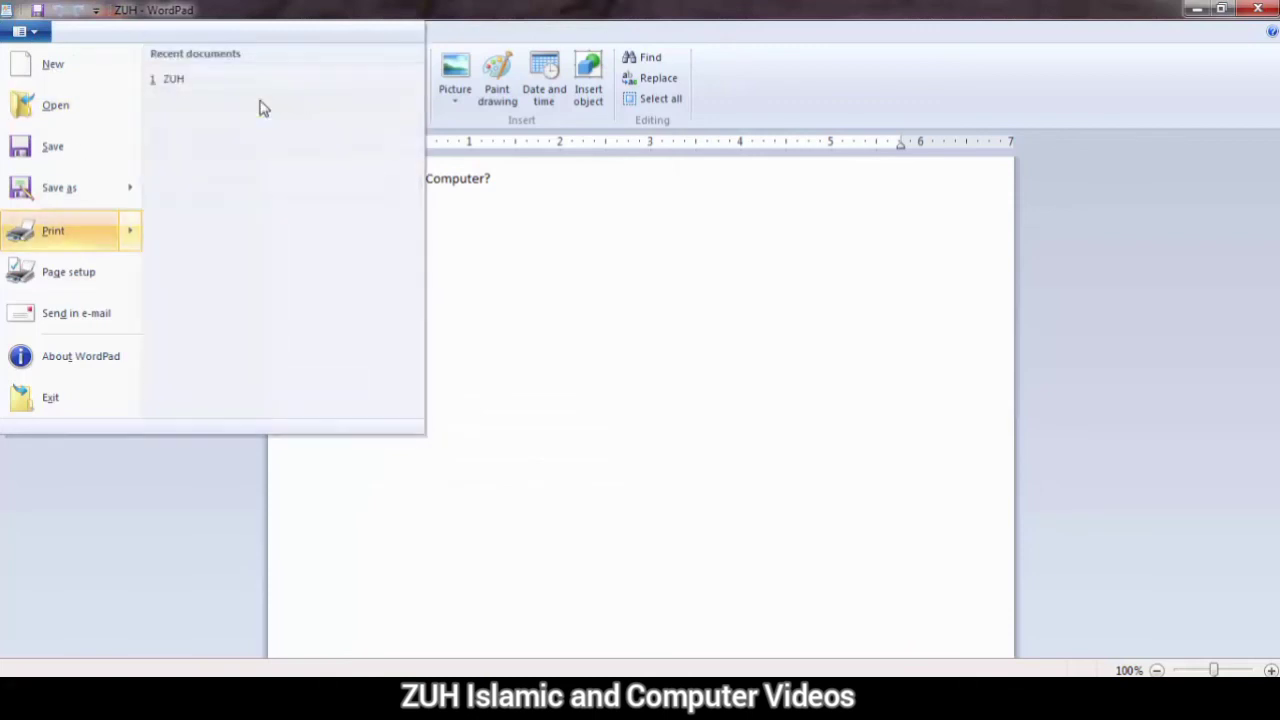
click(53, 230)
click(75, 118)
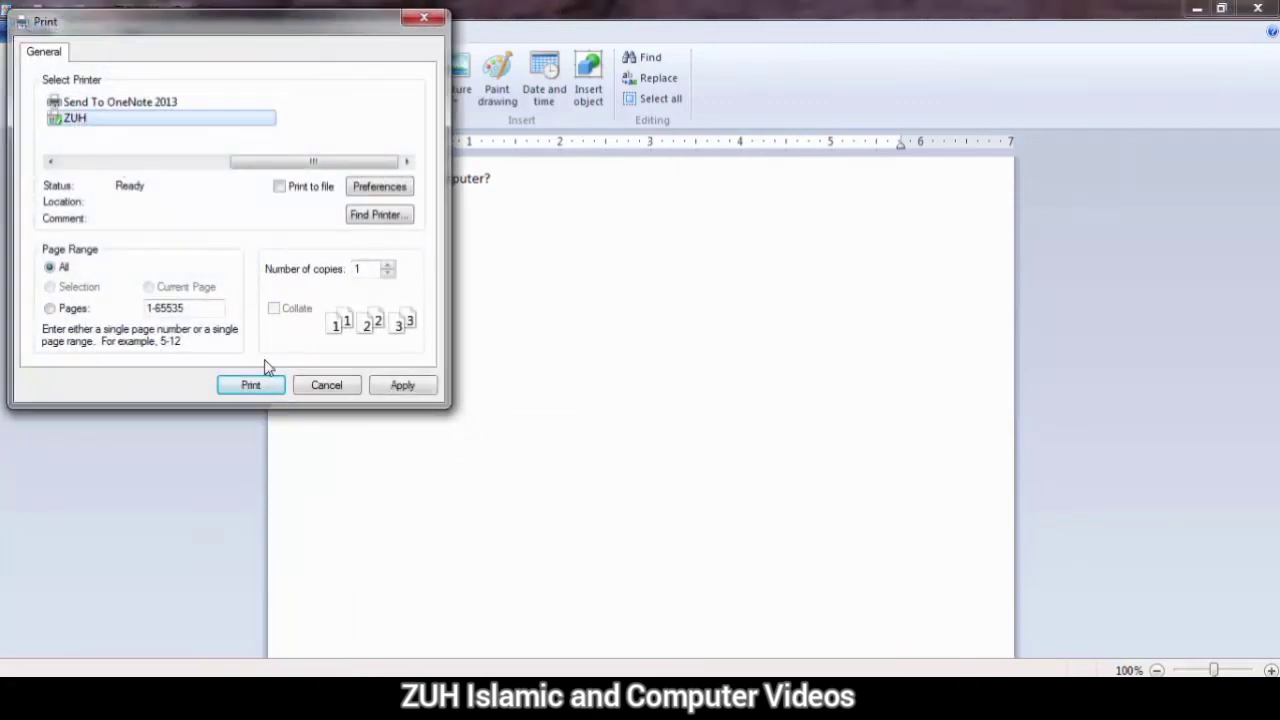
click(378, 391)
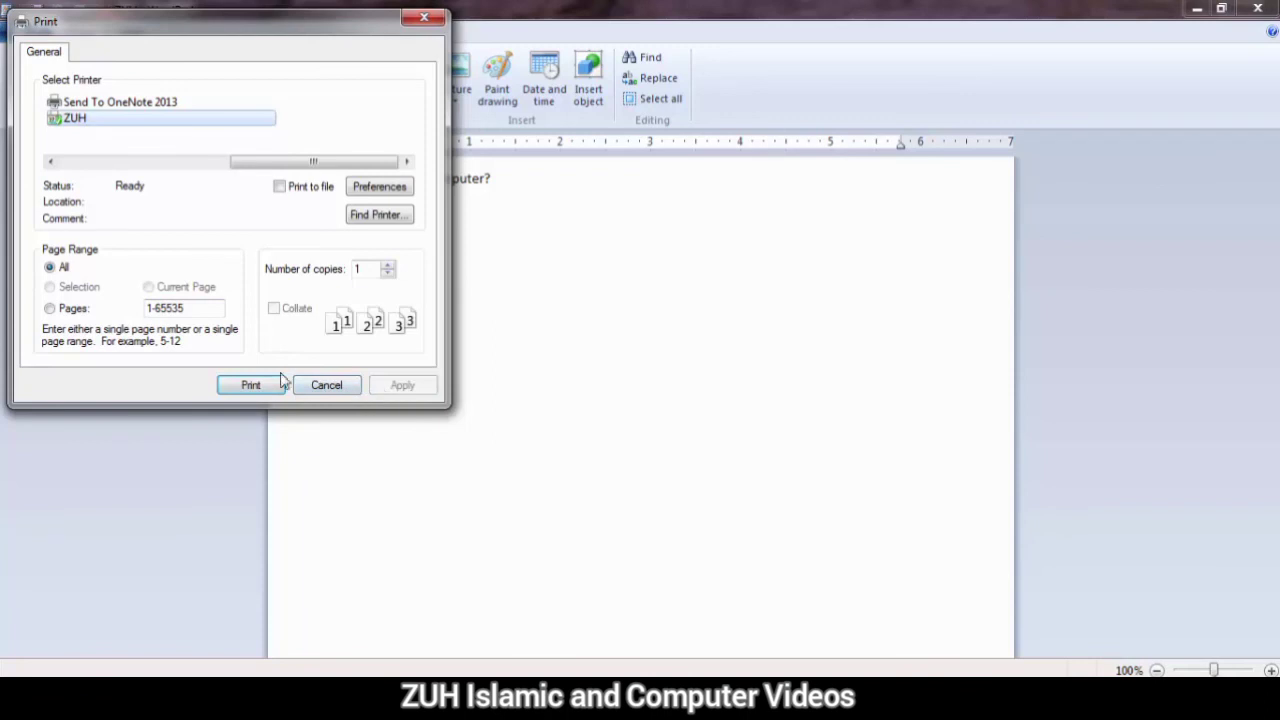
click(320, 388)
click(24, 31)
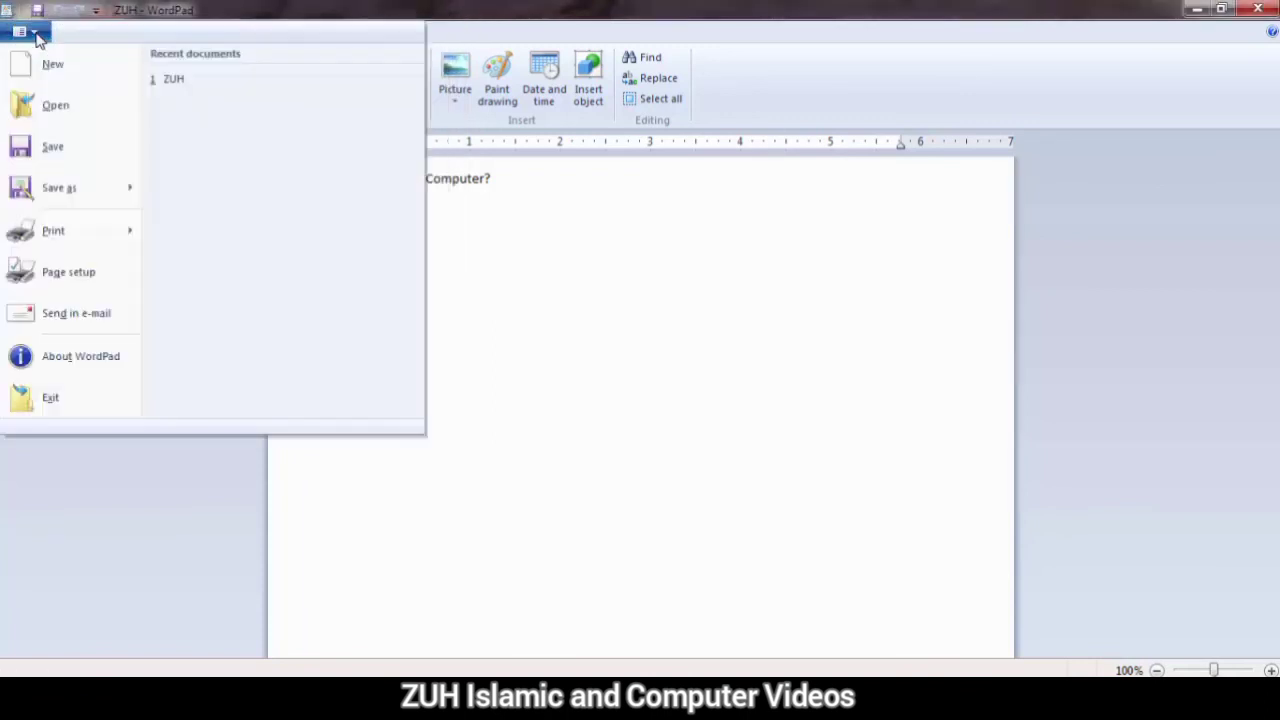
click(86, 278)
click(594, 370)
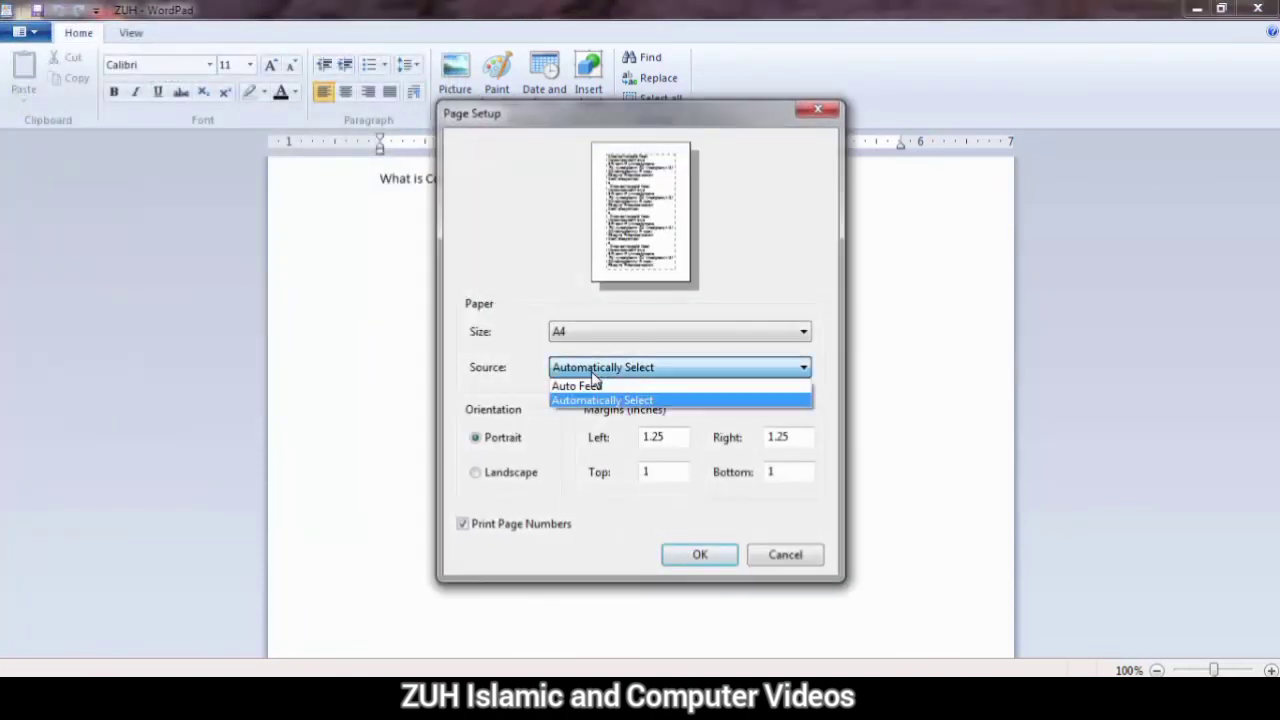
click(592, 372)
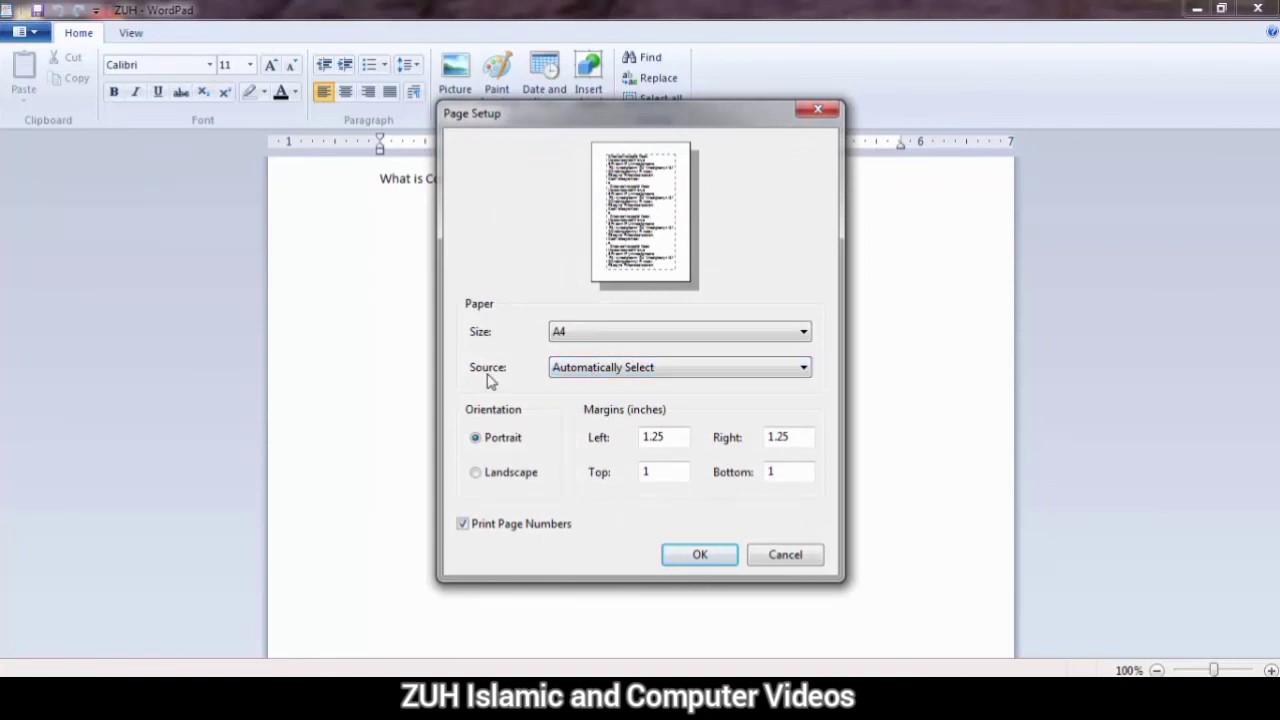
click(788, 554)
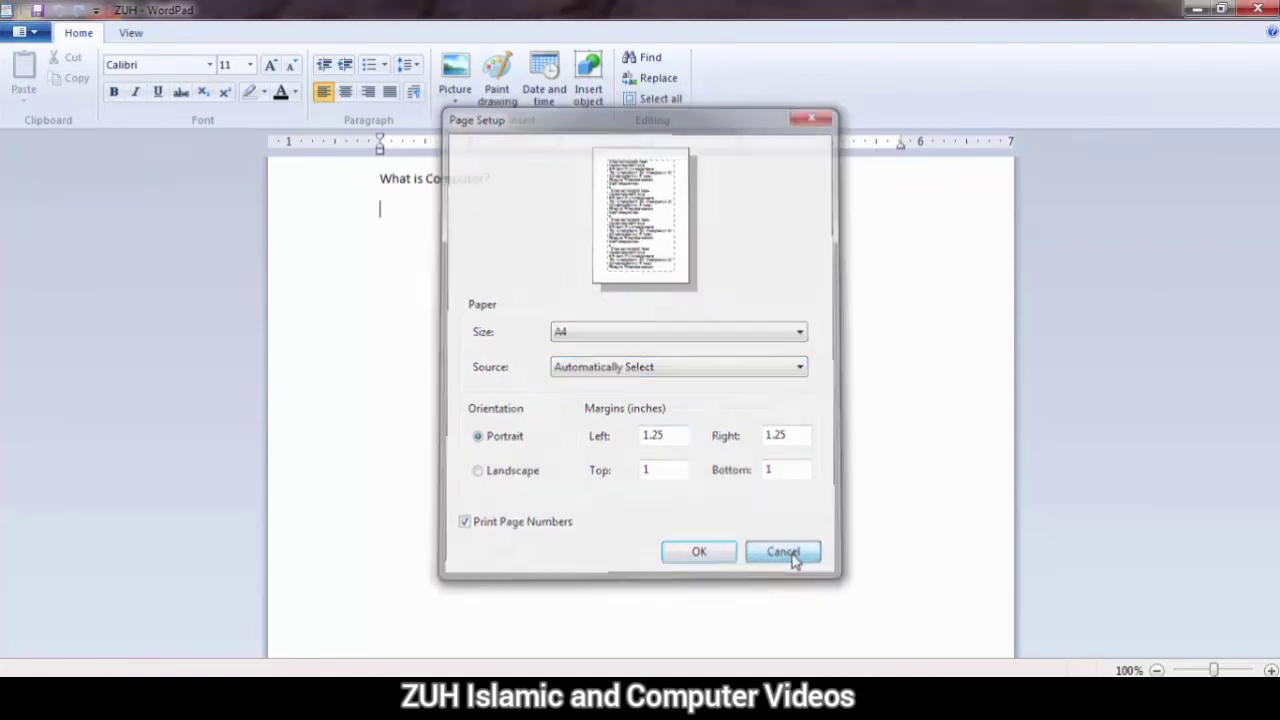
click(34, 36)
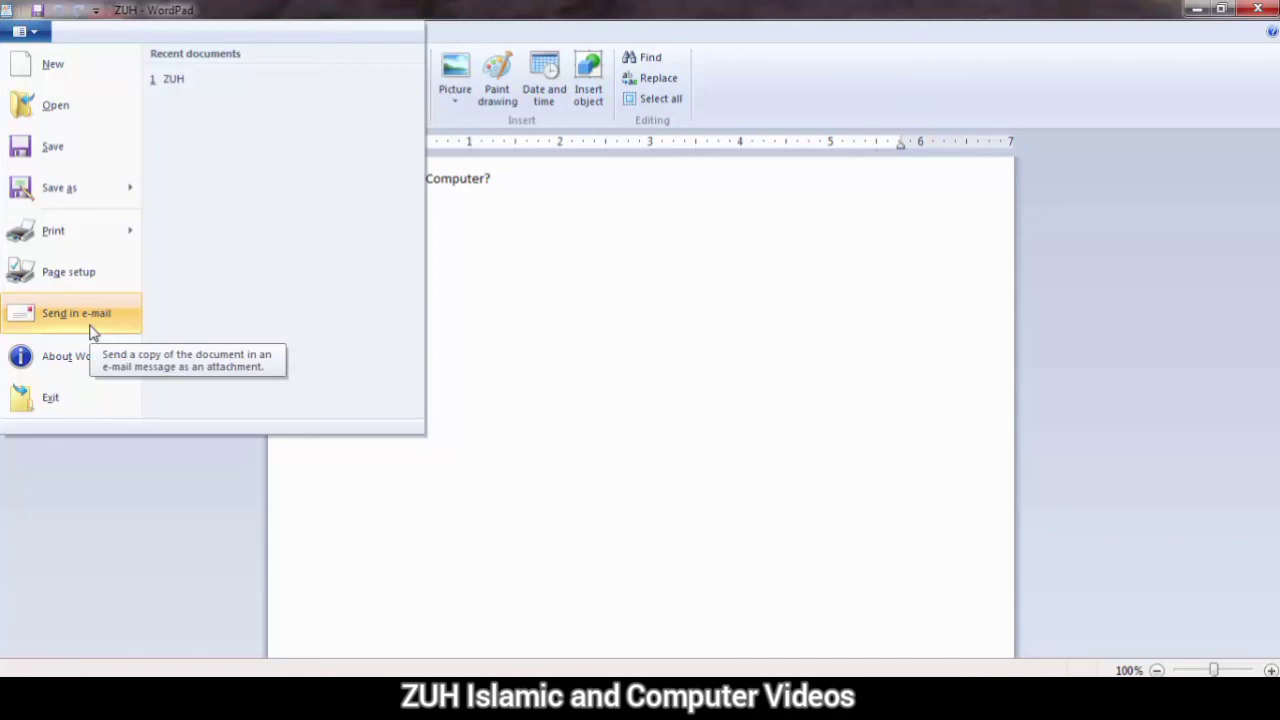
View the About WordPad information, then exit WordPad.
click(90, 361)
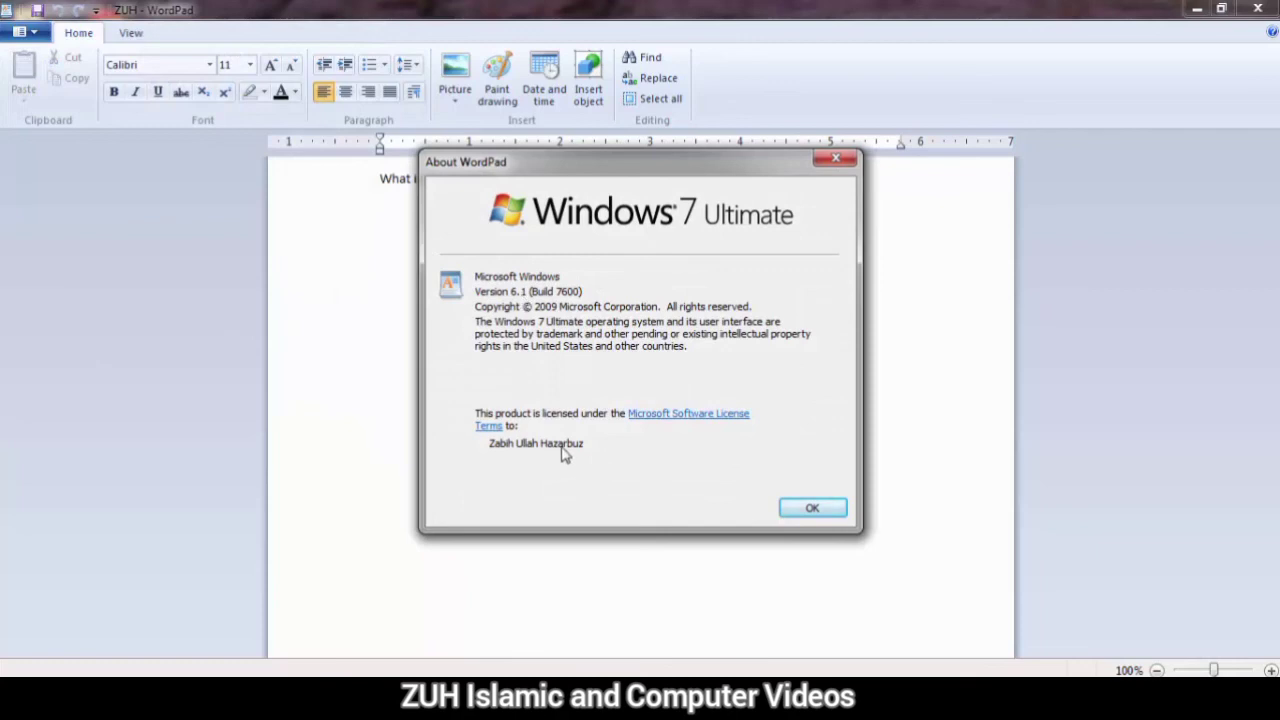
click(810, 508)
click(28, 36)
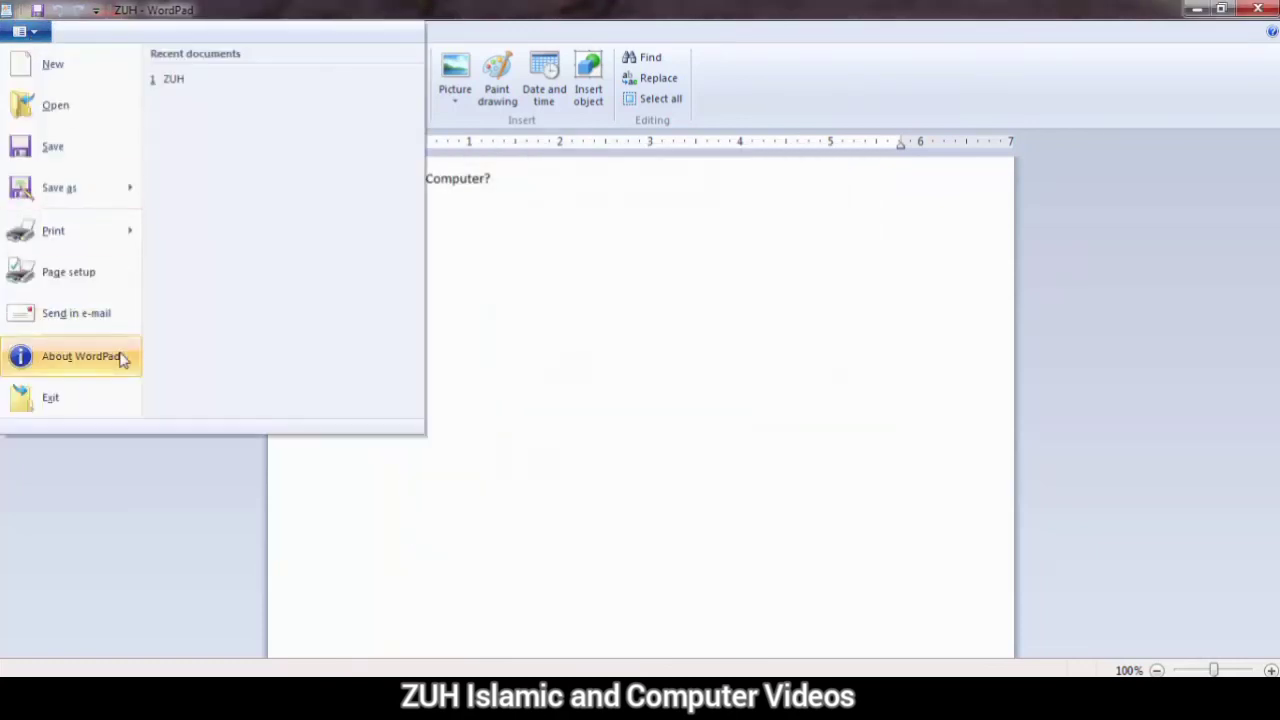
click(78, 399)
Relaunch WordPad by searching 'wordpad' in the Start menu.
key(super)
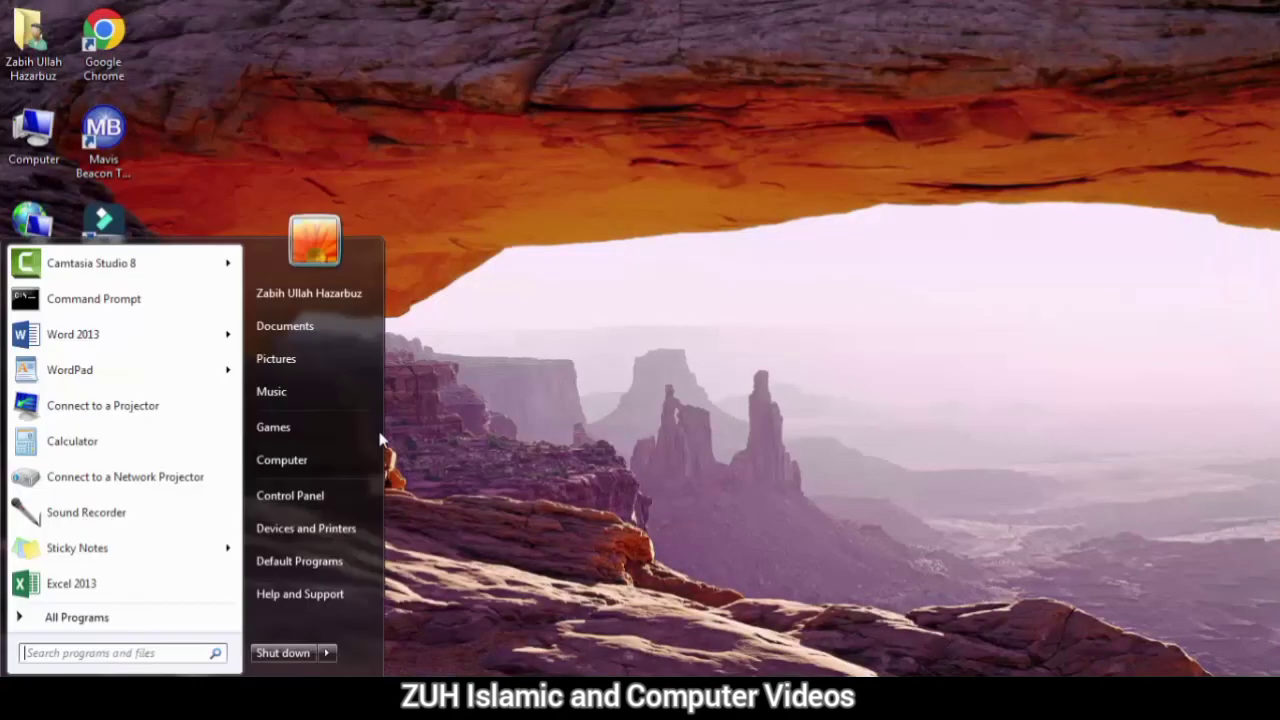
text(wordpad)
key(Return)
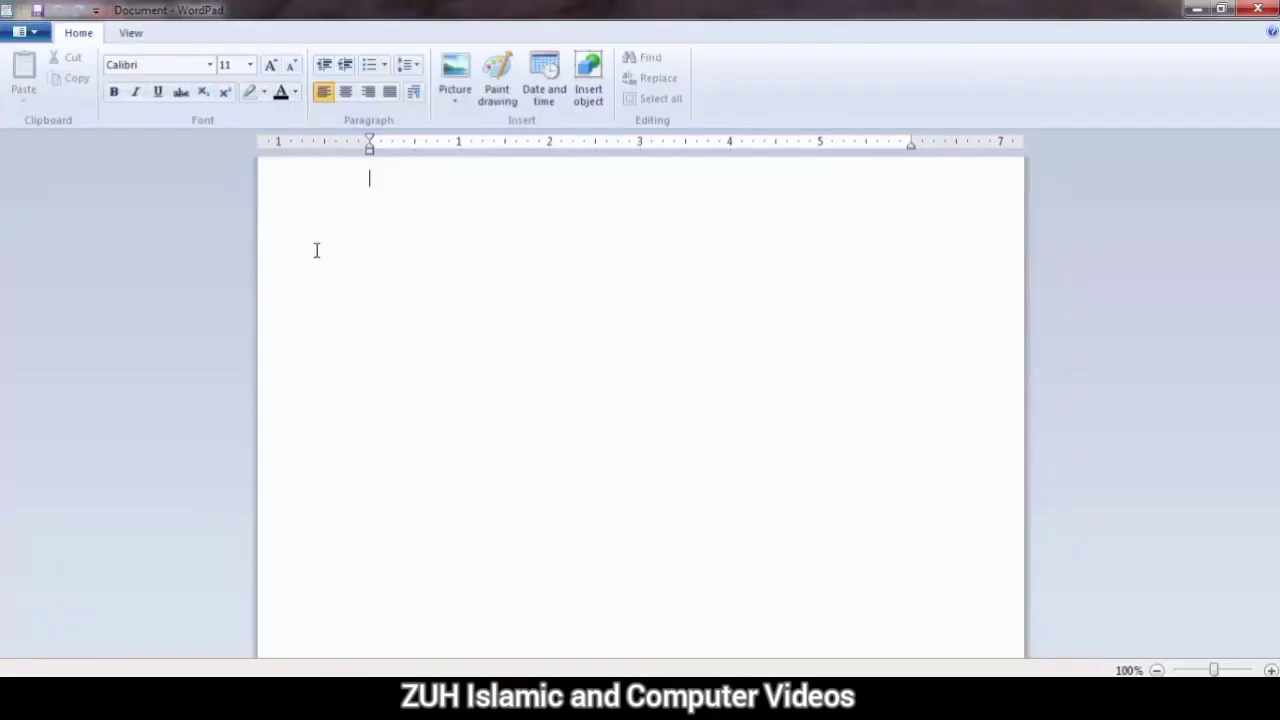